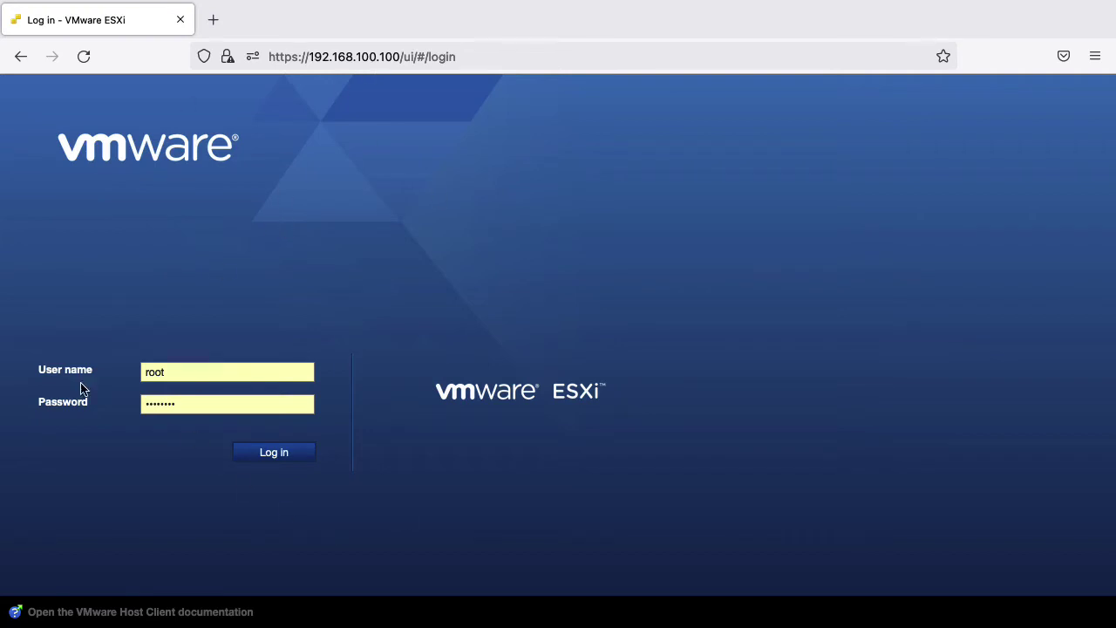
- Log in to the ESXi host with the prefilled credentials and dismiss the welcome notification
{"action": "left_click", "coordinate": [277, 454]}
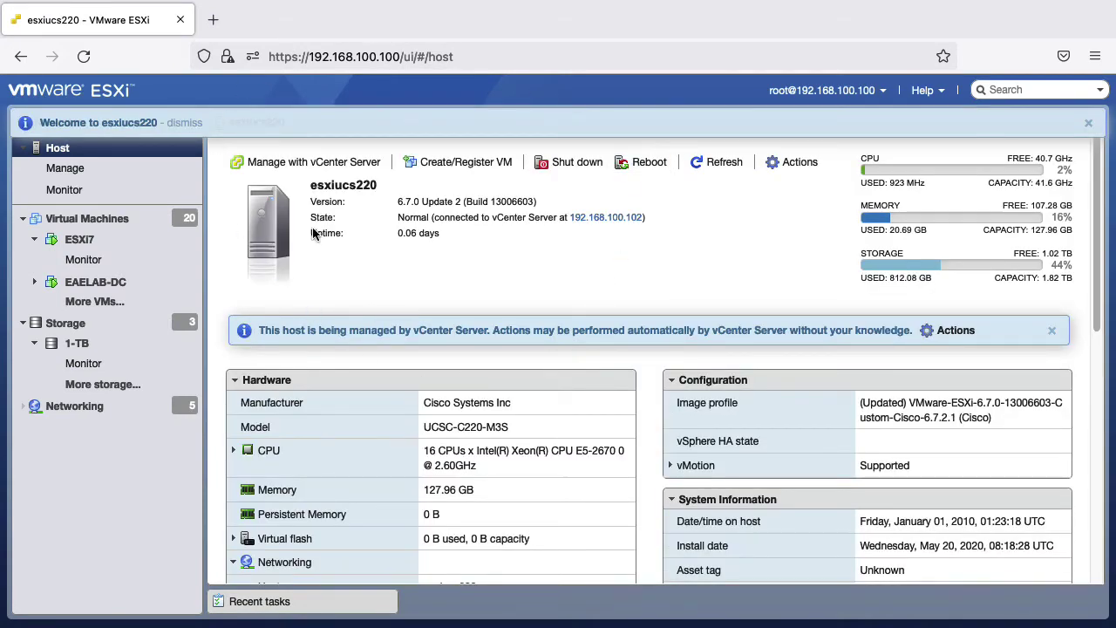
{"action": "left_click", "coordinate": [1088, 123]}
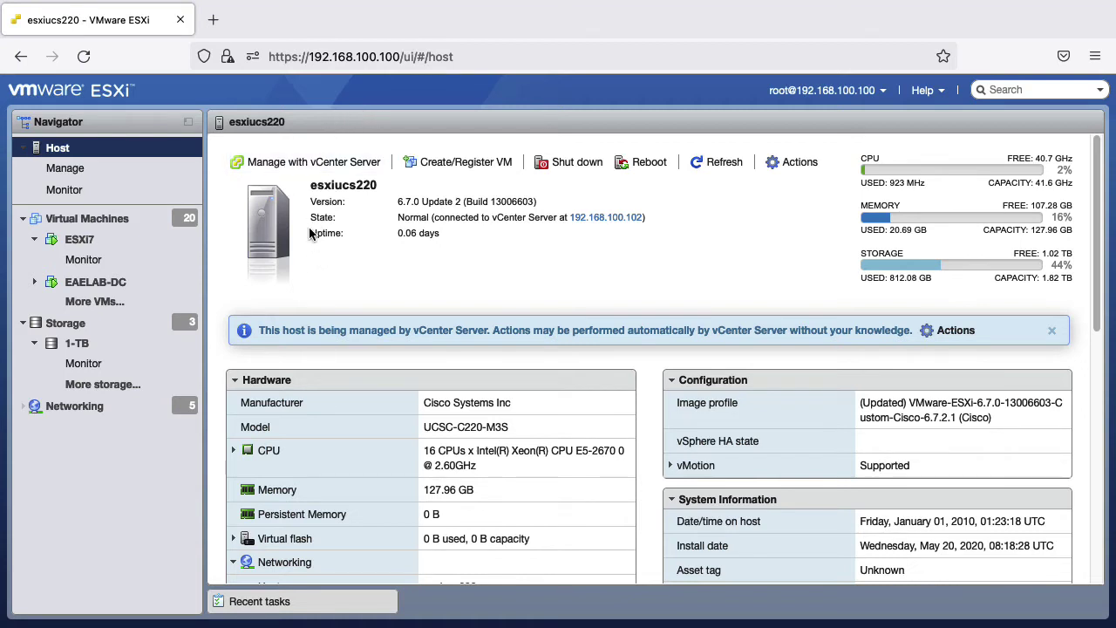
- Review the host's ESXi version, state and uptime, plus its hardware manufacturer and model
{"action": "left_click_drag", "start_coordinate": [377, 186], "coordinate": [541, 203]}
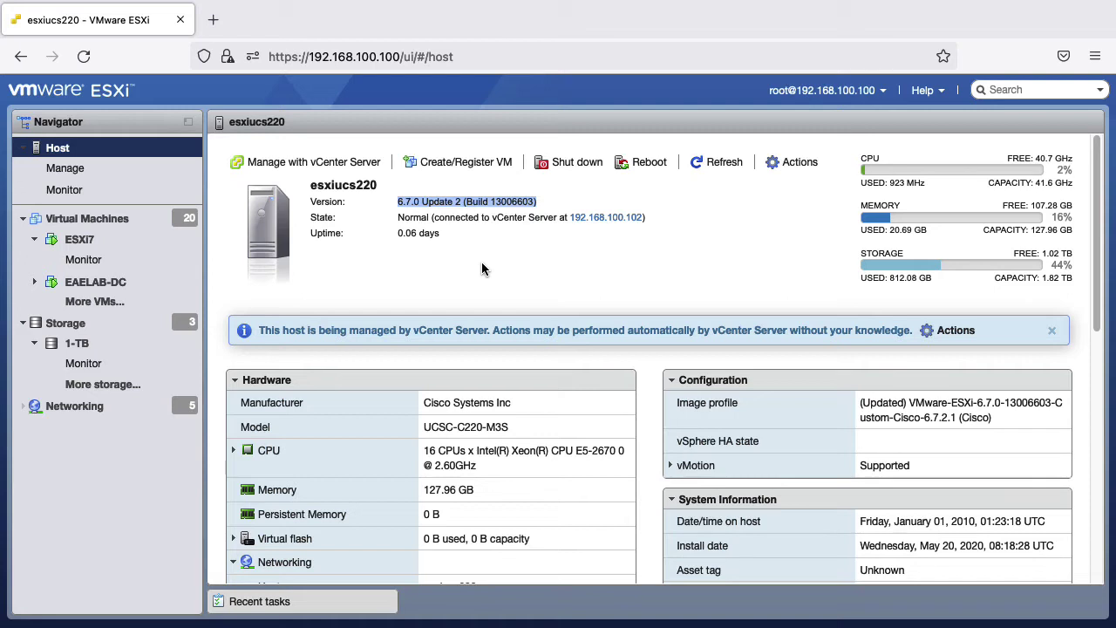
{"action": "double_click", "coordinate": [319, 220]}
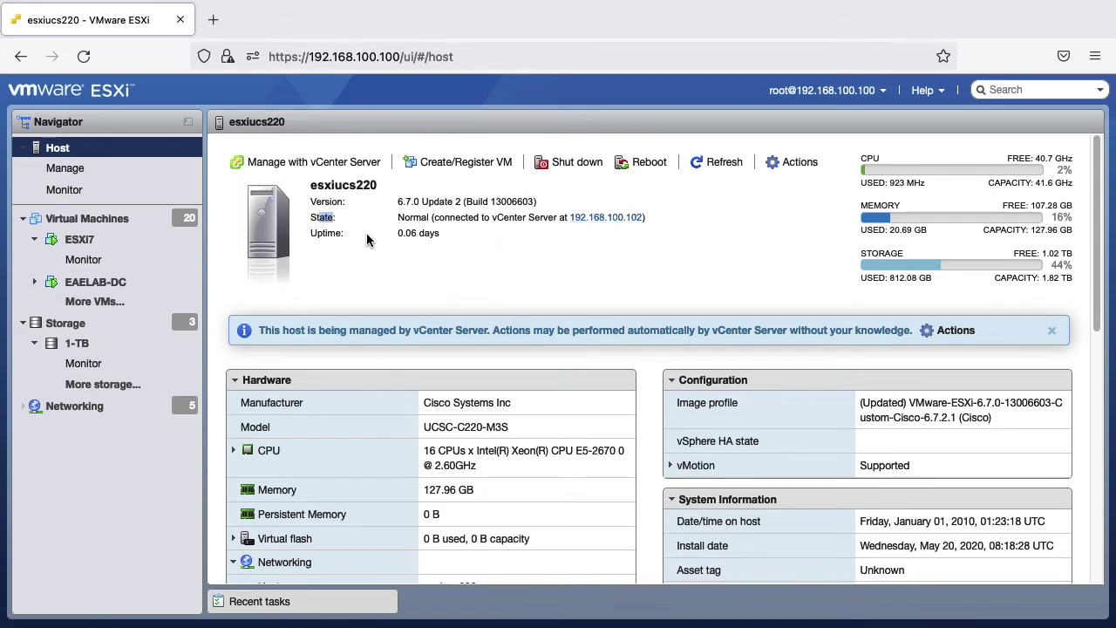
{"action": "left_click_drag", "start_coordinate": [443, 235], "coordinate": [391, 242]}
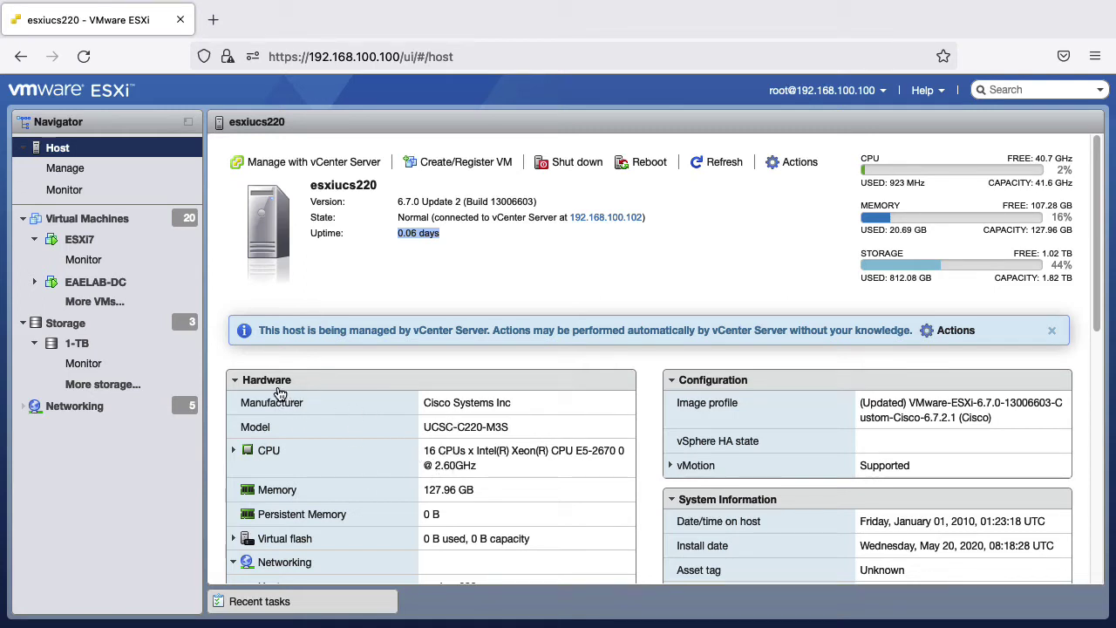
{"action": "left_click_drag", "start_coordinate": [426, 405], "coordinate": [422, 429]}
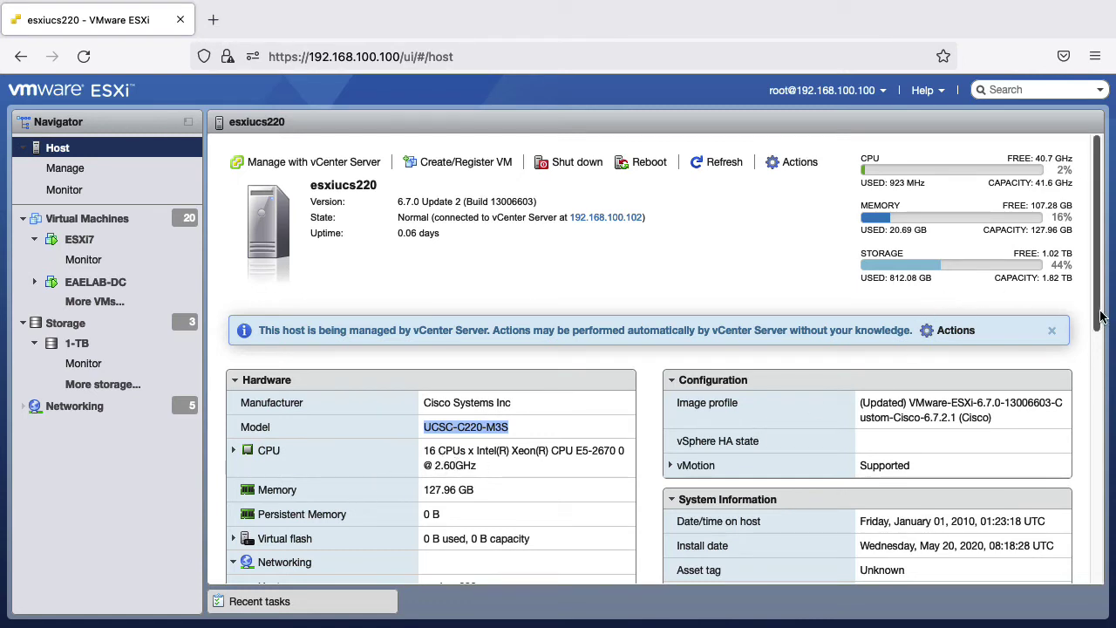
- Expand the CPU hardware details and examine the sockets, cores per socket, processor type and logical processors
{"action": "scroll", "coordinate": [1101, 318], "scroll_direction": "down", "scroll_amount": 3}
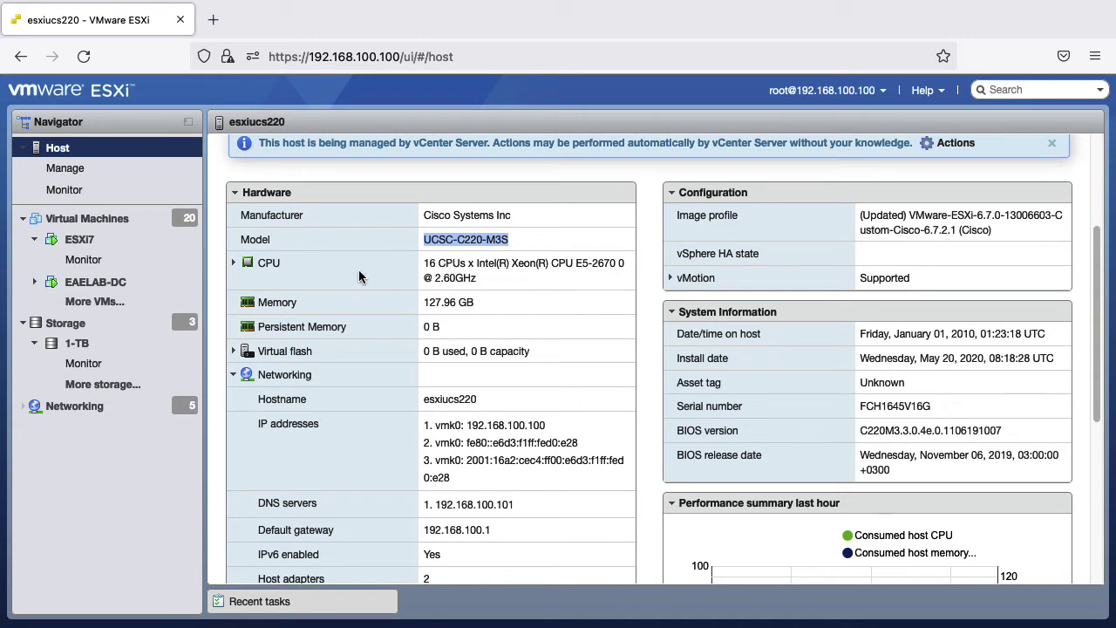
{"action": "left_click", "coordinate": [233, 262]}
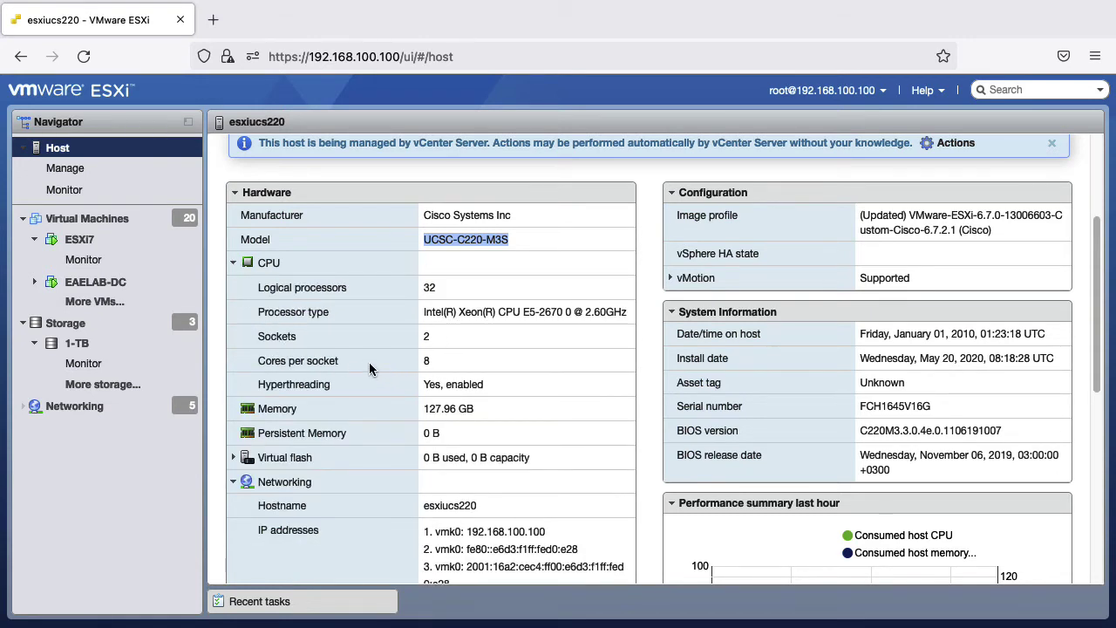
{"action": "left_click_drag", "start_coordinate": [265, 338], "coordinate": [304, 341]}
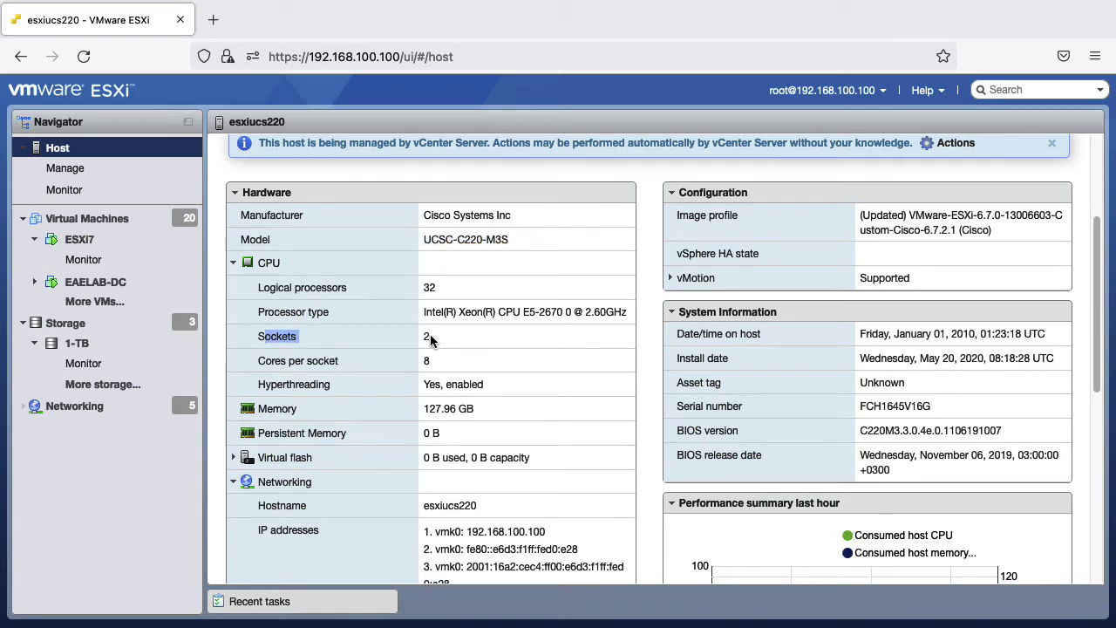
{"action": "left_click_drag", "start_coordinate": [430, 337], "coordinate": [423, 340]}
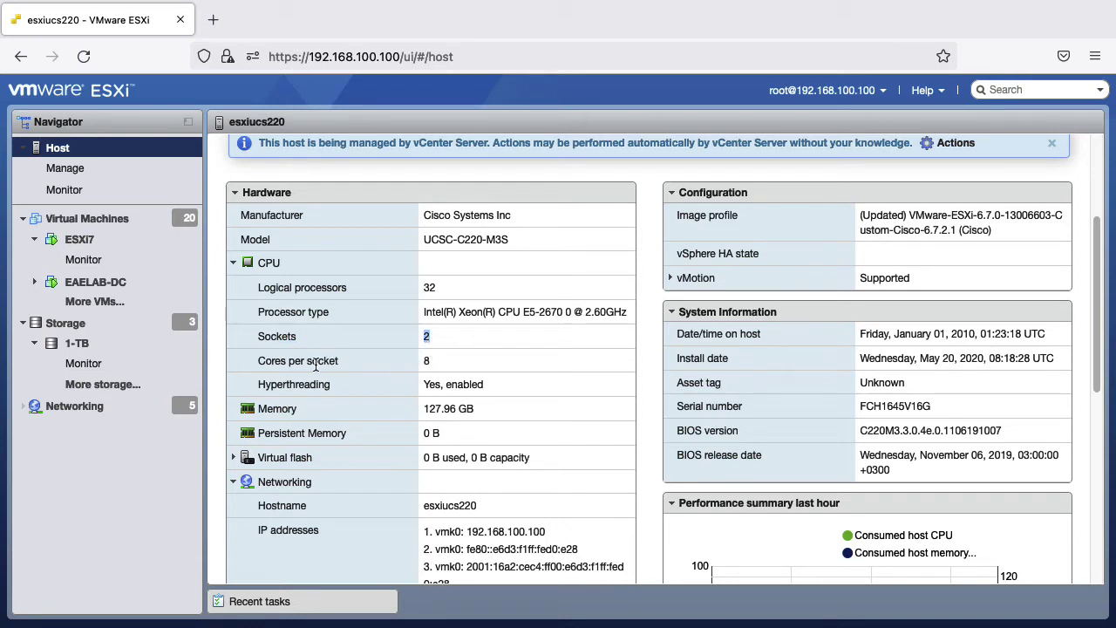
{"action": "left_click_drag", "start_coordinate": [436, 365], "coordinate": [424, 366]}
{"action": "left_click_drag", "start_coordinate": [435, 312], "coordinate": [584, 316]}
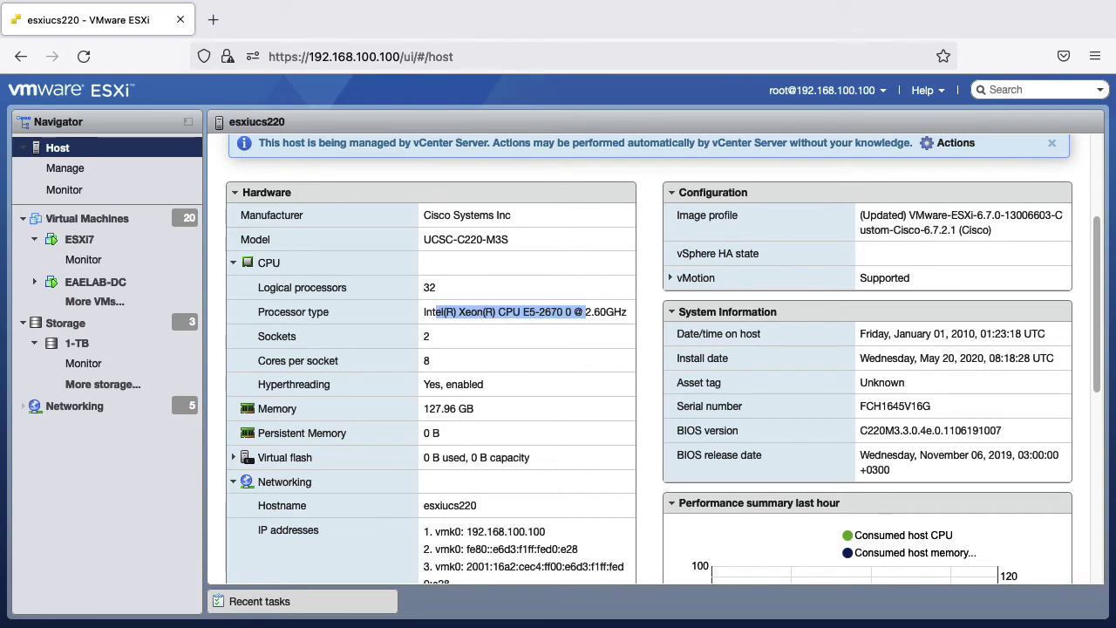
{"action": "left_click_drag", "start_coordinate": [627, 312], "coordinate": [595, 313]}
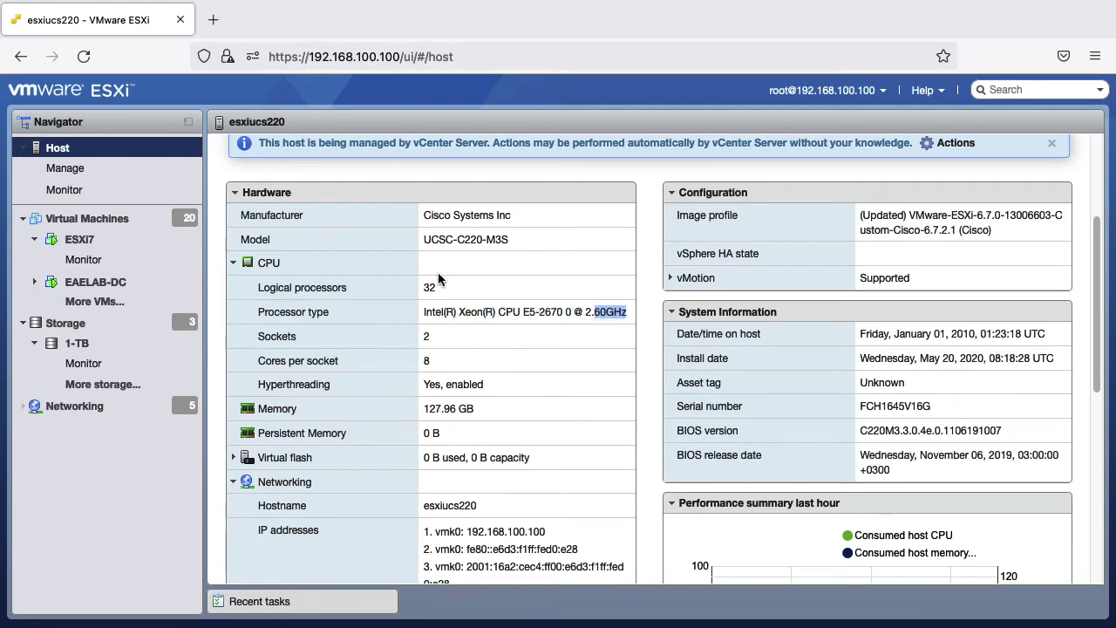
{"action": "left_click_drag", "start_coordinate": [279, 289], "coordinate": [322, 289]}
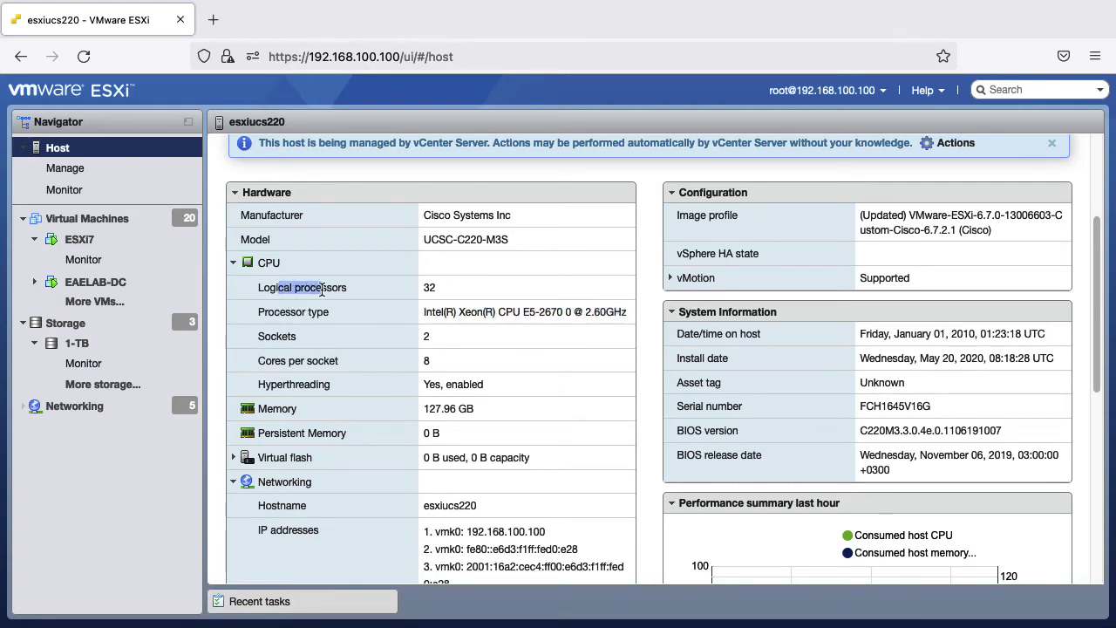
- Compare the expanded and collapsed CPU details, leave them collapsed, and check the host's CPU and memory summary
{"action": "left_click", "coordinate": [233, 265]}
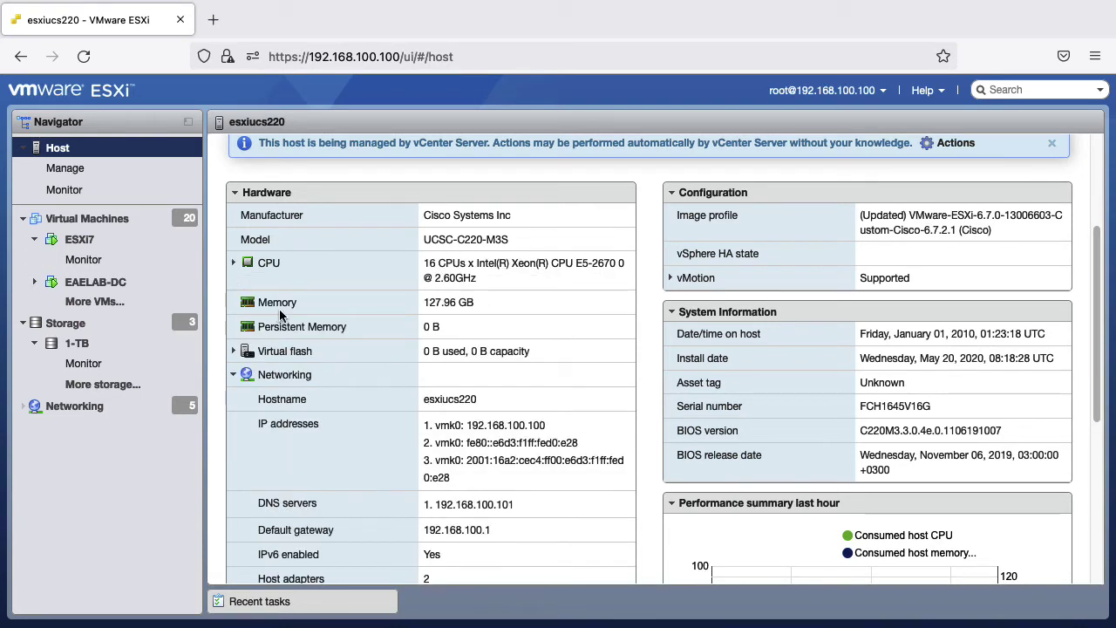
{"action": "left_click", "coordinate": [233, 263]}
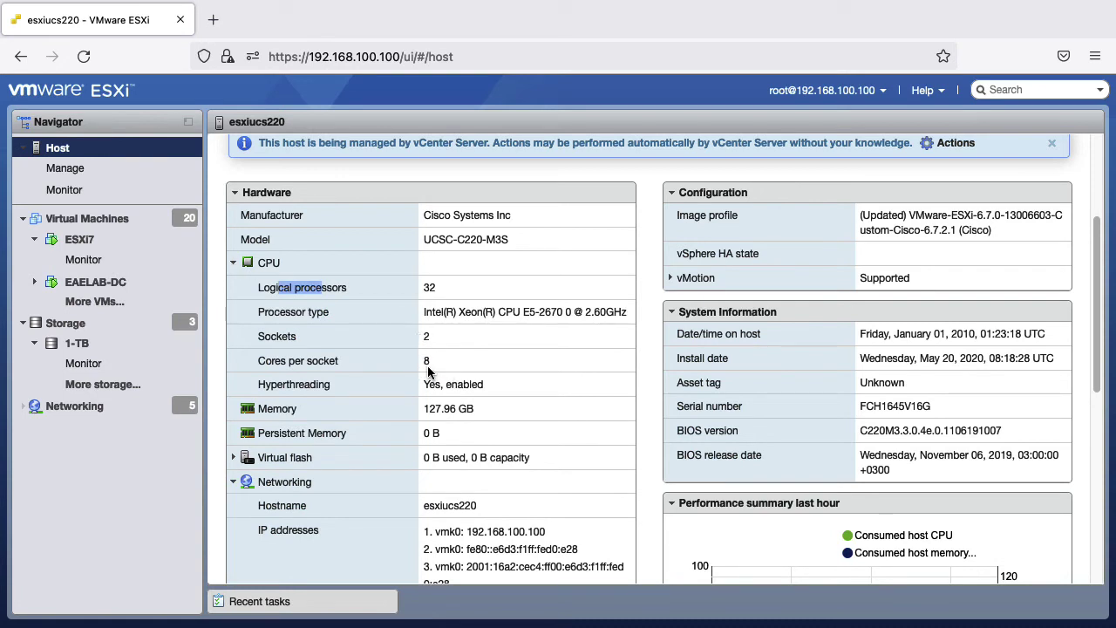
{"action": "left_click", "coordinate": [233, 263]}
{"action": "left_click_drag", "start_coordinate": [428, 265], "coordinate": [466, 265]}
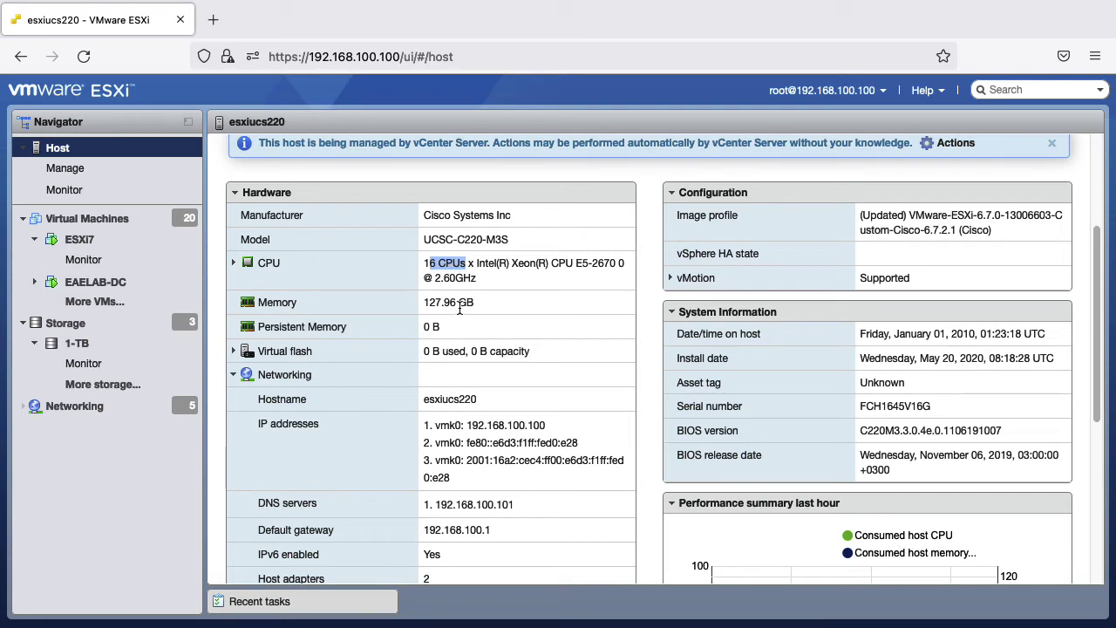
{"action": "left_click_drag", "start_coordinate": [474, 303], "coordinate": [421, 307]}
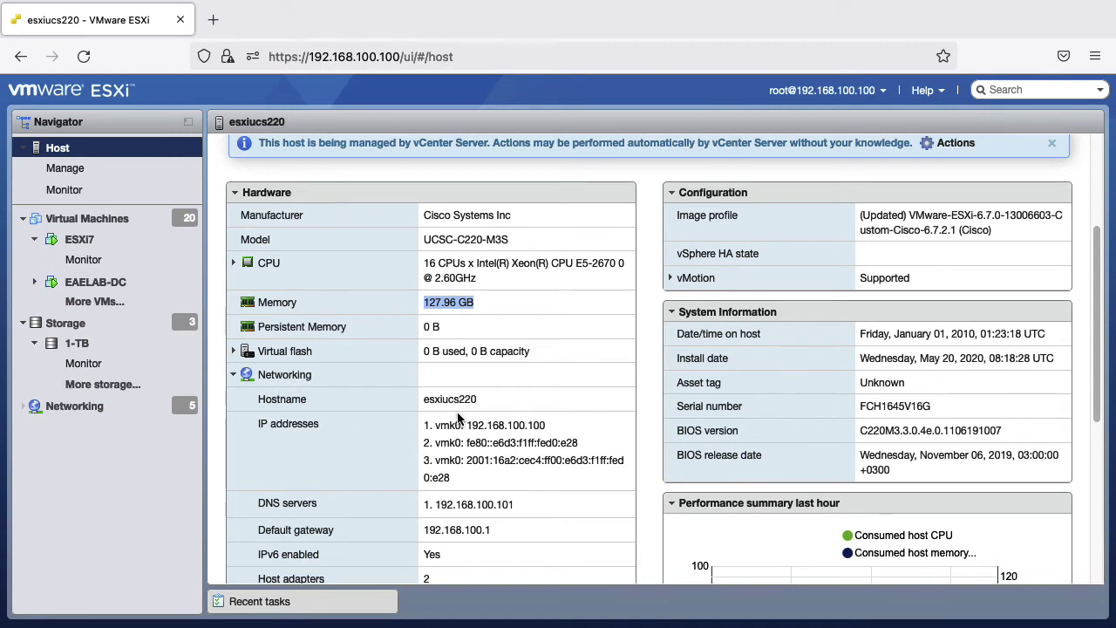
- Review the host's management IP address, DNS server and default gateway in the networking details
{"action": "left_click_drag", "start_coordinate": [542, 425], "coordinate": [477, 425]}
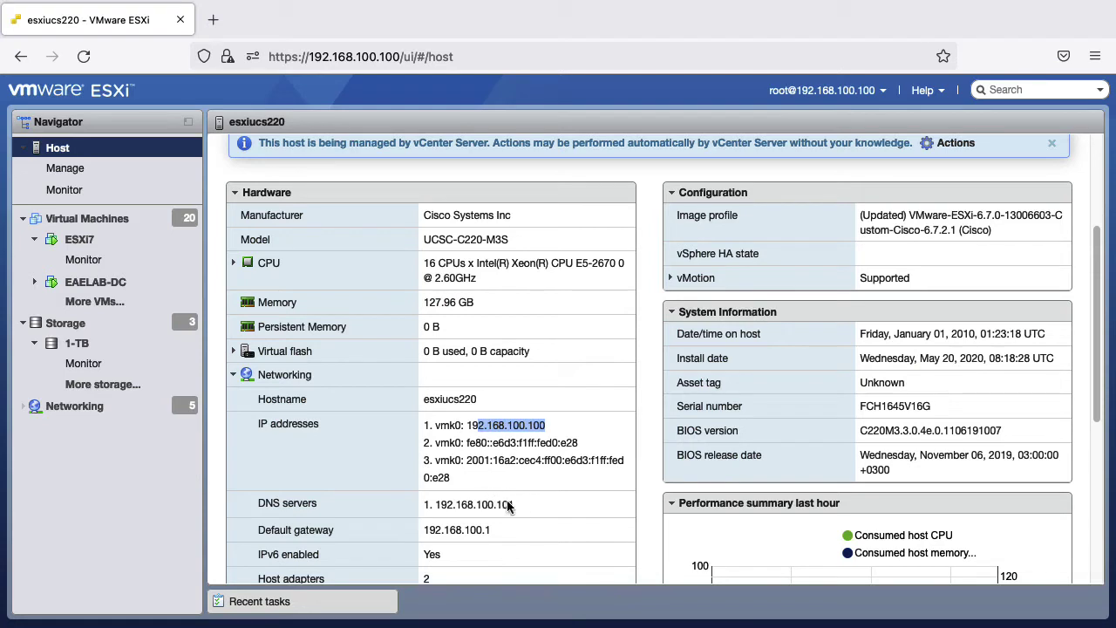
{"action": "left_click_drag", "start_coordinate": [516, 504], "coordinate": [444, 530]}
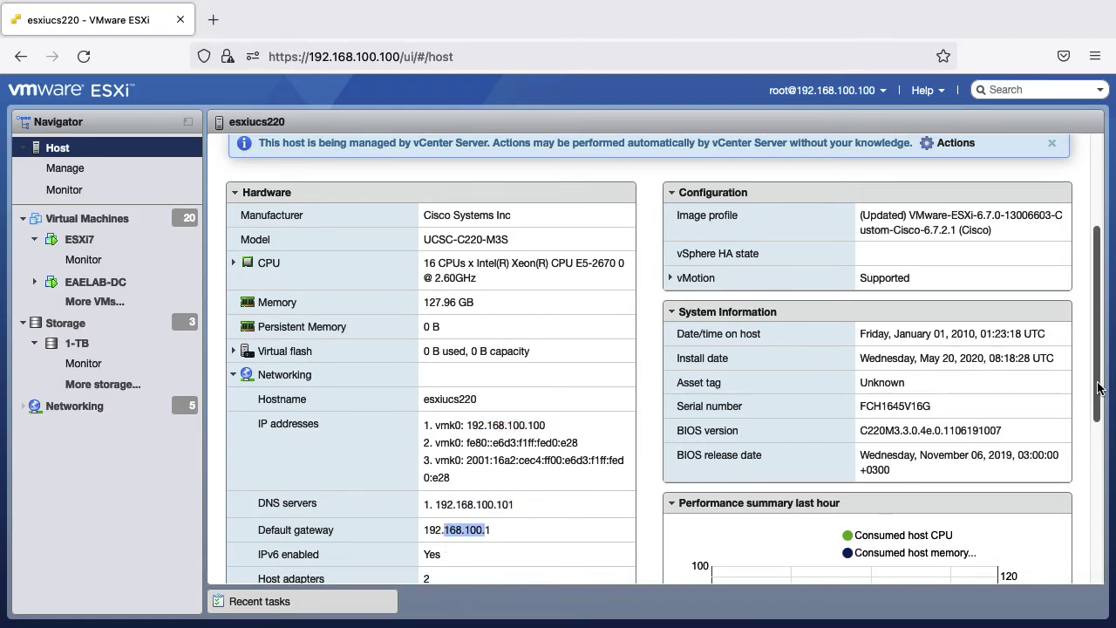
{"action": "mouse_move", "coordinate": [1098, 405]}
{"action": "left_mouse_down"}
{"action": "mouse_move", "coordinate": [1097, 432]}
{"action": "mouse_move", "coordinate": [1098, 392]}
{"action": "left_mouse_up"}
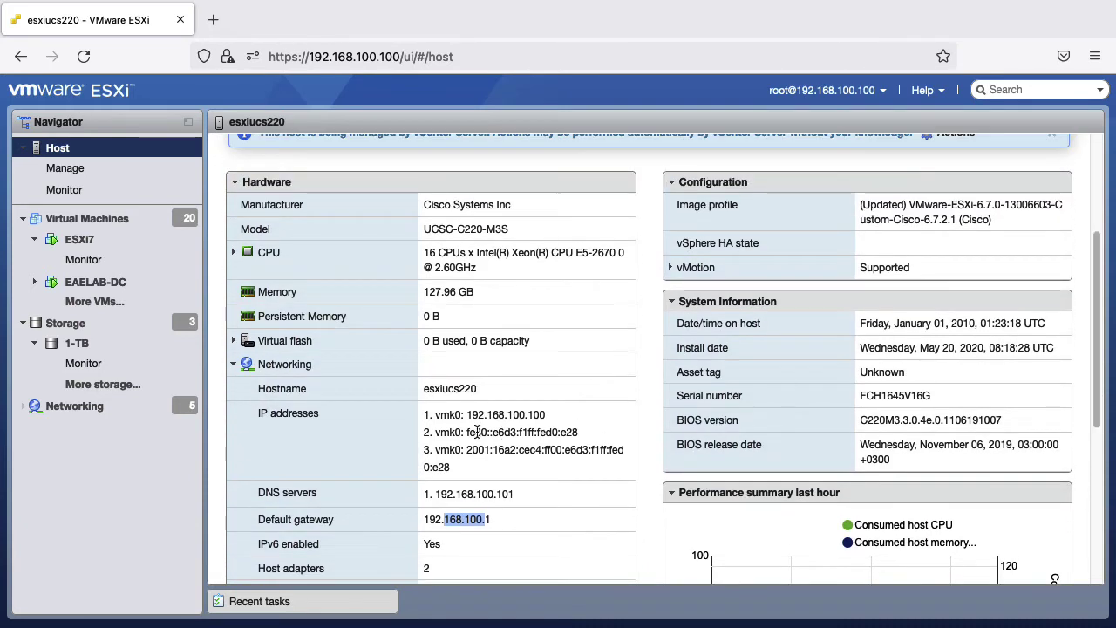
- Collapse the networking hardware details to review the host's datastores, and open the full datastore list
{"action": "left_click", "coordinate": [234, 366]}
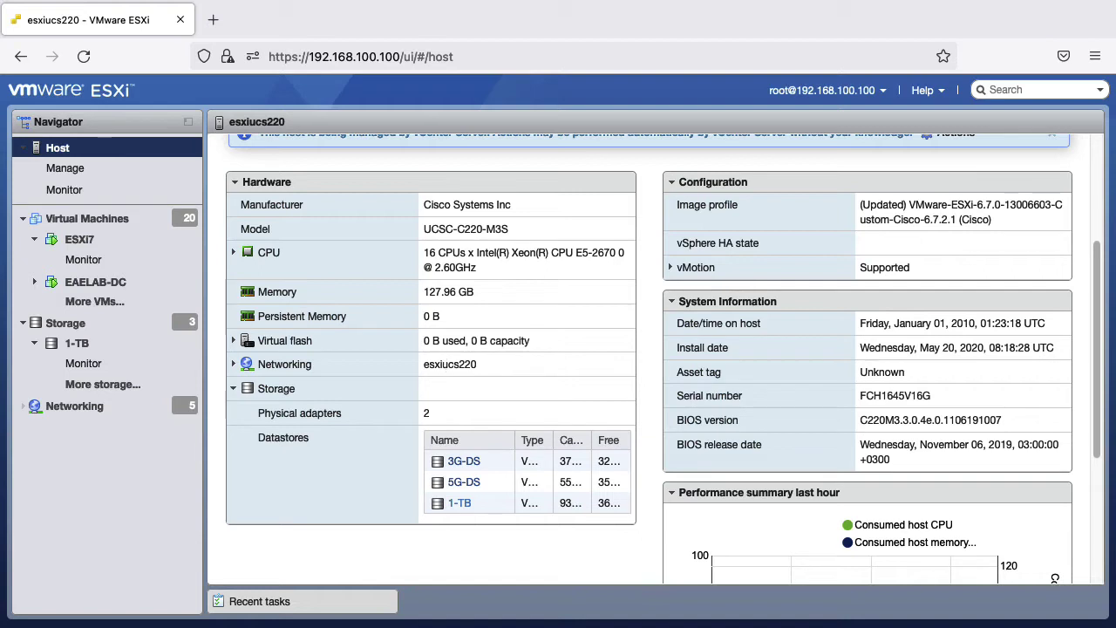
{"action": "left_click_drag", "start_coordinate": [281, 439], "coordinate": [325, 457]}
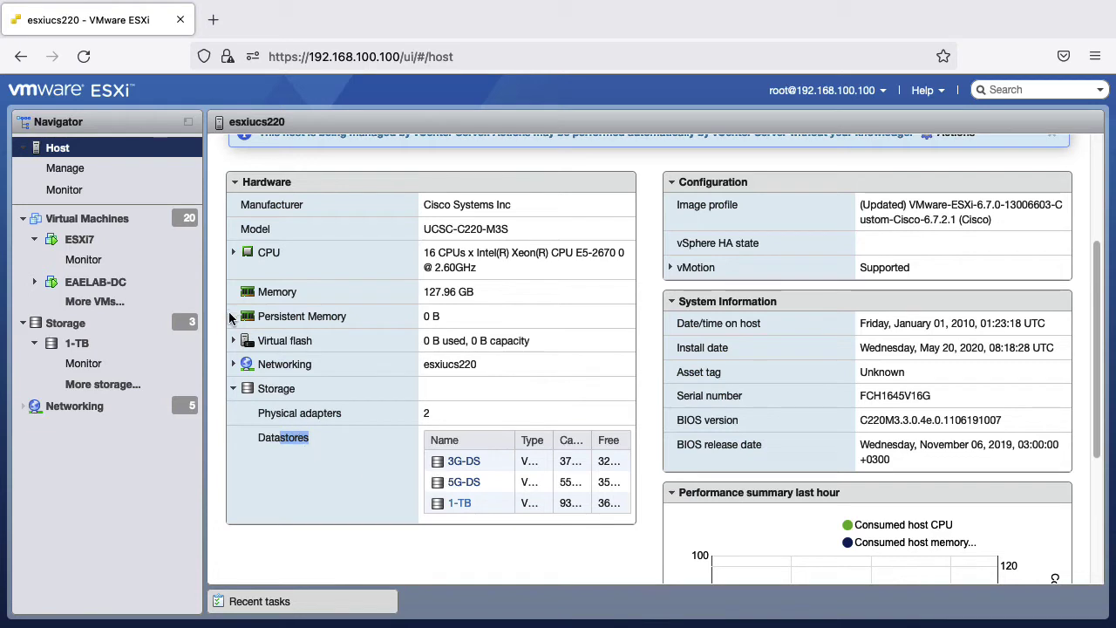
{"action": "left_click_drag", "start_coordinate": [258, 439], "coordinate": [312, 441]}
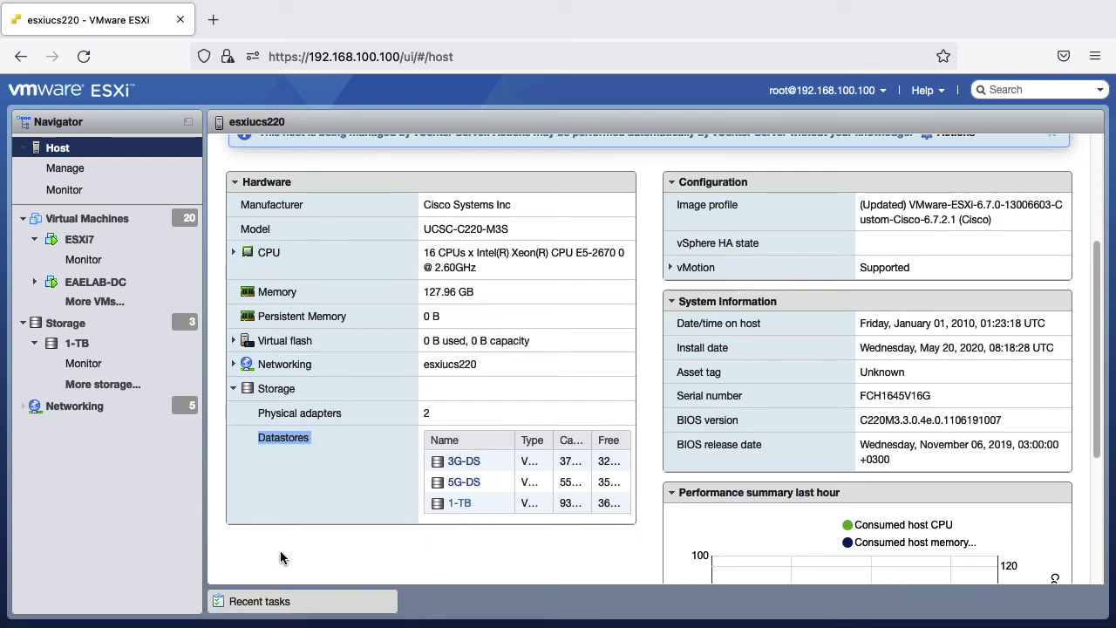
{"action": "left_click", "coordinate": [73, 332]}
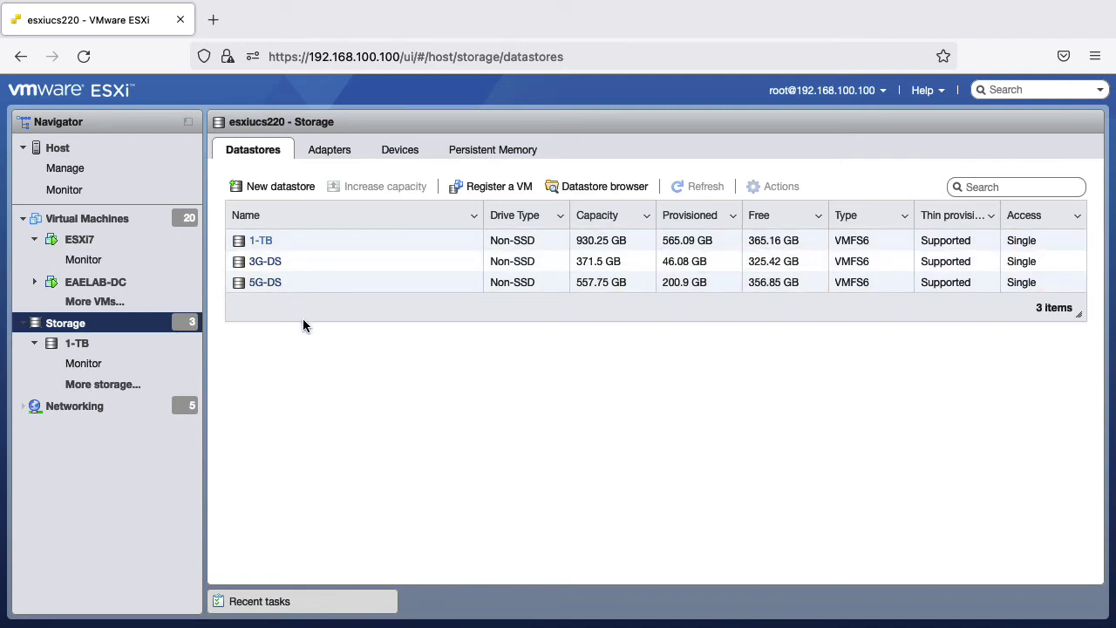
- Return to the host summary, look over its hardware and network details, and collapse the Hardware section
{"action": "left_click", "coordinate": [66, 155]}
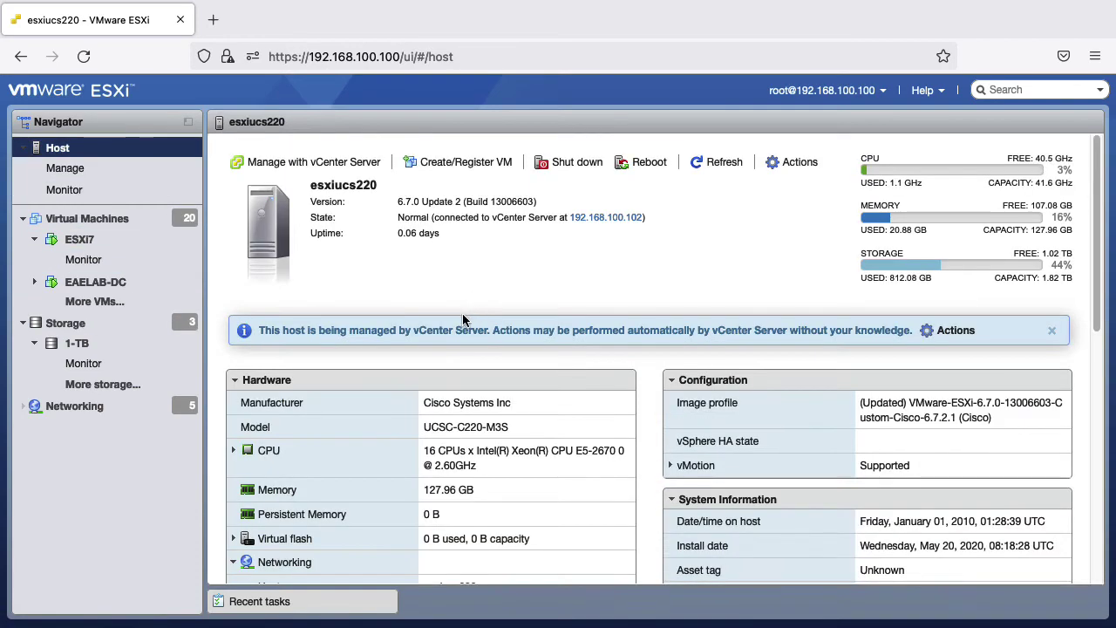
{"action": "scroll", "coordinate": [464, 445], "scroll_direction": "down", "scroll_amount": 10}
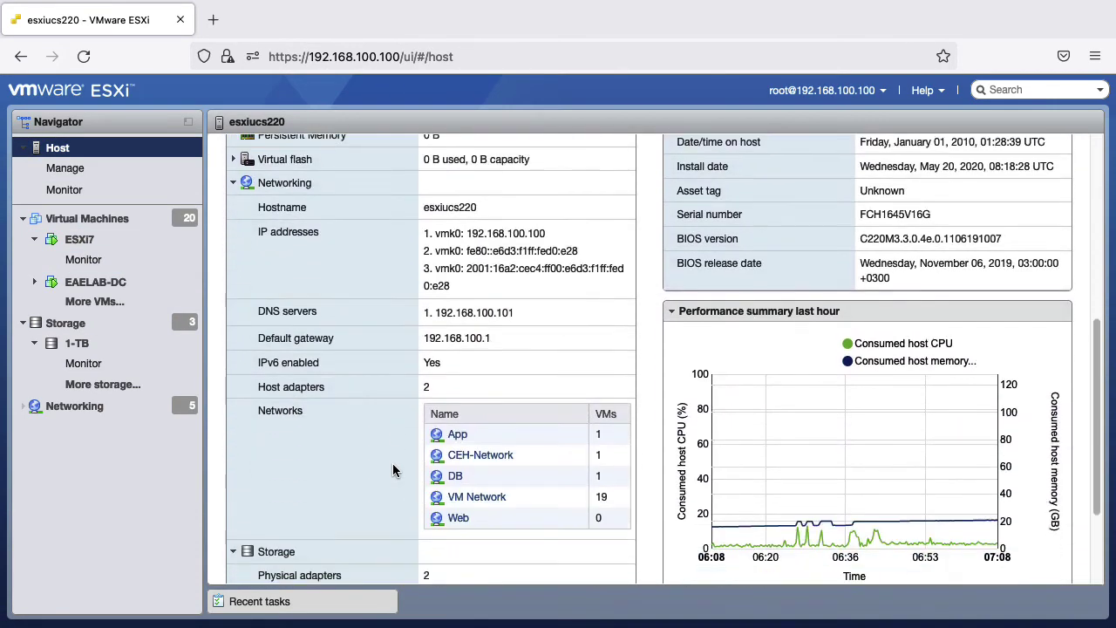
{"action": "scroll", "coordinate": [364, 325], "scroll_direction": "up", "scroll_amount": 5}
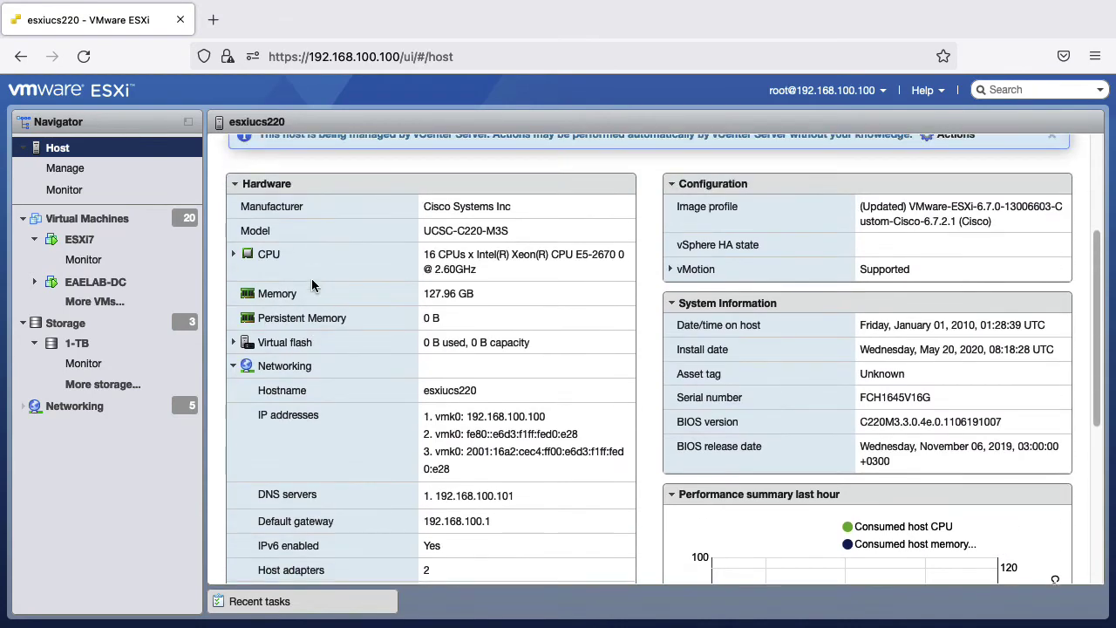
{"action": "left_click", "coordinate": [236, 186]}
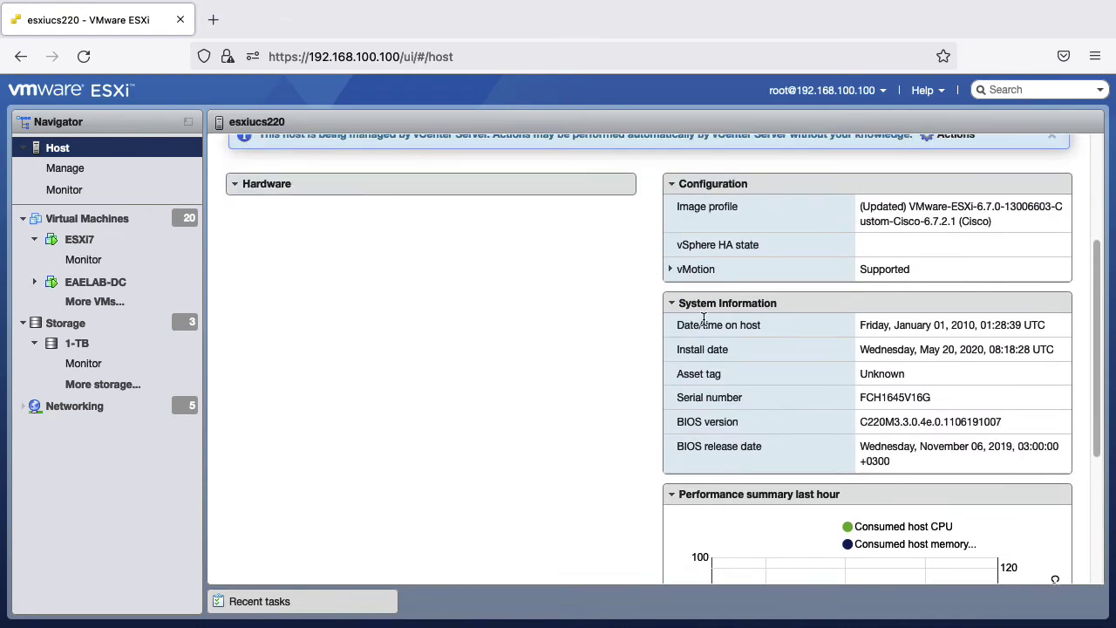
- Review the host's configuration, system information and last-hour performance summary chart
{"action": "scroll", "coordinate": [721, 349], "scroll_direction": "up", "scroll_amount": 3}
{"action": "scroll", "coordinate": [793, 381], "scroll_direction": "down", "scroll_amount": 1}
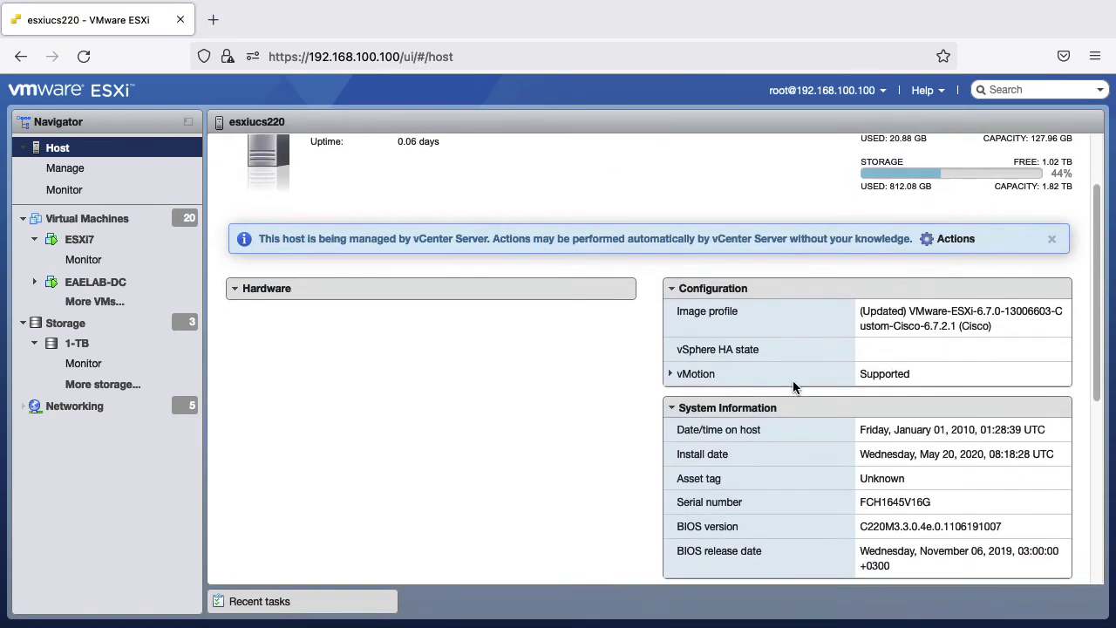
{"action": "scroll", "coordinate": [780, 410], "scroll_direction": "down", "scroll_amount": 3}
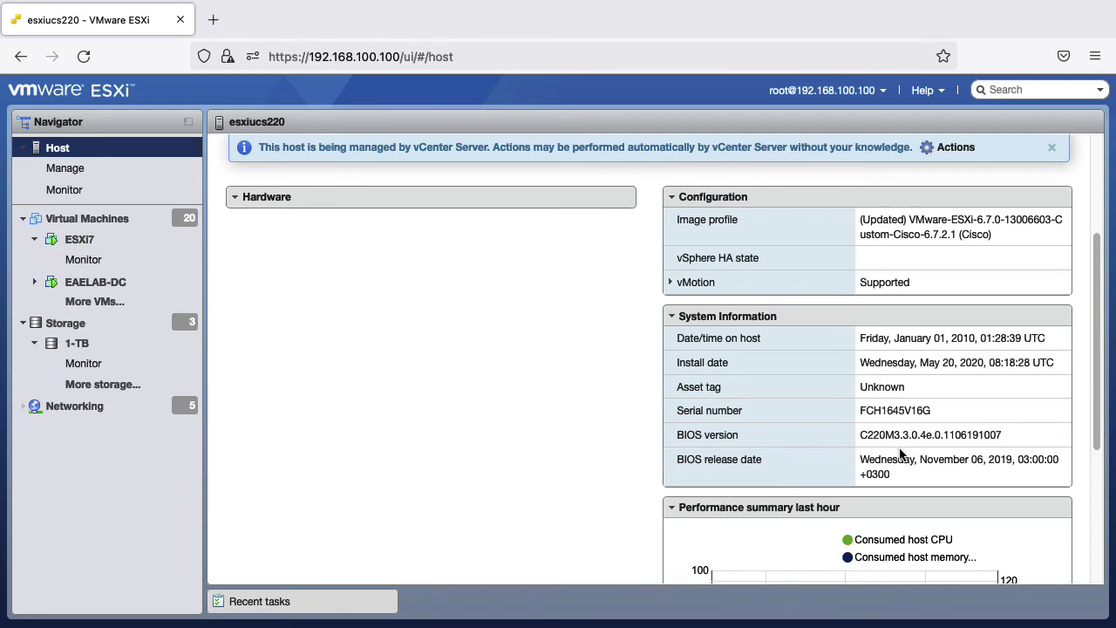
{"action": "scroll", "coordinate": [896, 459], "scroll_direction": "down", "scroll_amount": 3}
{"action": "scroll", "coordinate": [812, 441], "scroll_direction": "down", "scroll_amount": 4}
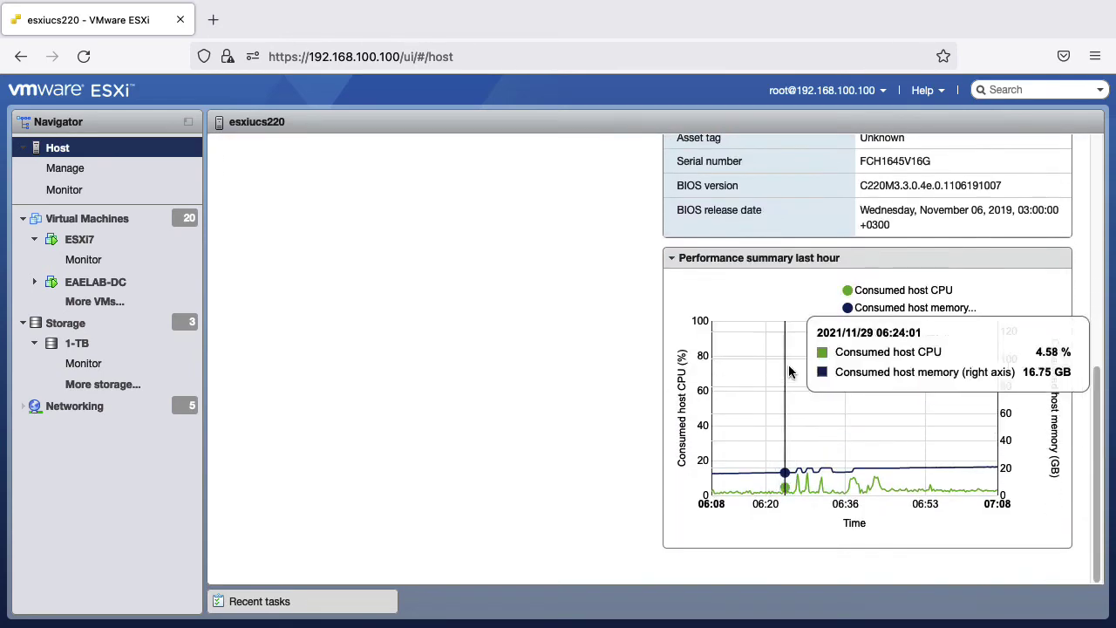
- Check the host's memory capacity, storage capacity and used storage in the resource usage summary
{"action": "scroll", "coordinate": [816, 445], "scroll_direction": "up", "scroll_amount": 9}
{"action": "scroll", "coordinate": [816, 445], "scroll_direction": "up", "scroll_amount": 3}
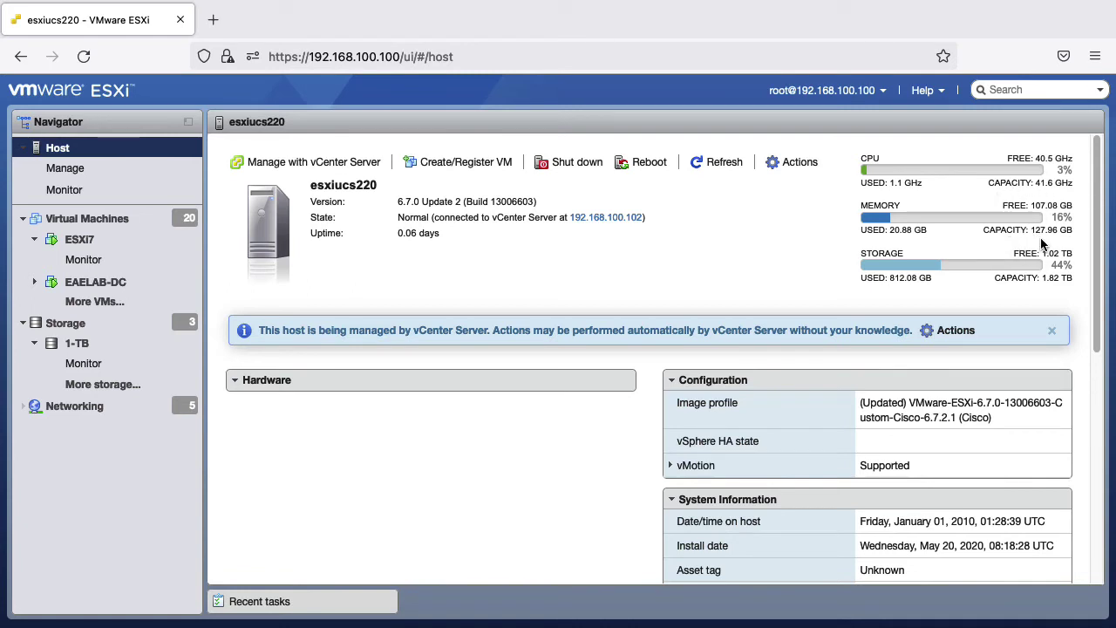
{"action": "left_click_drag", "start_coordinate": [1054, 234], "coordinate": [1037, 231]}
{"action": "left_click_drag", "start_coordinate": [1072, 279], "coordinate": [1046, 281]}
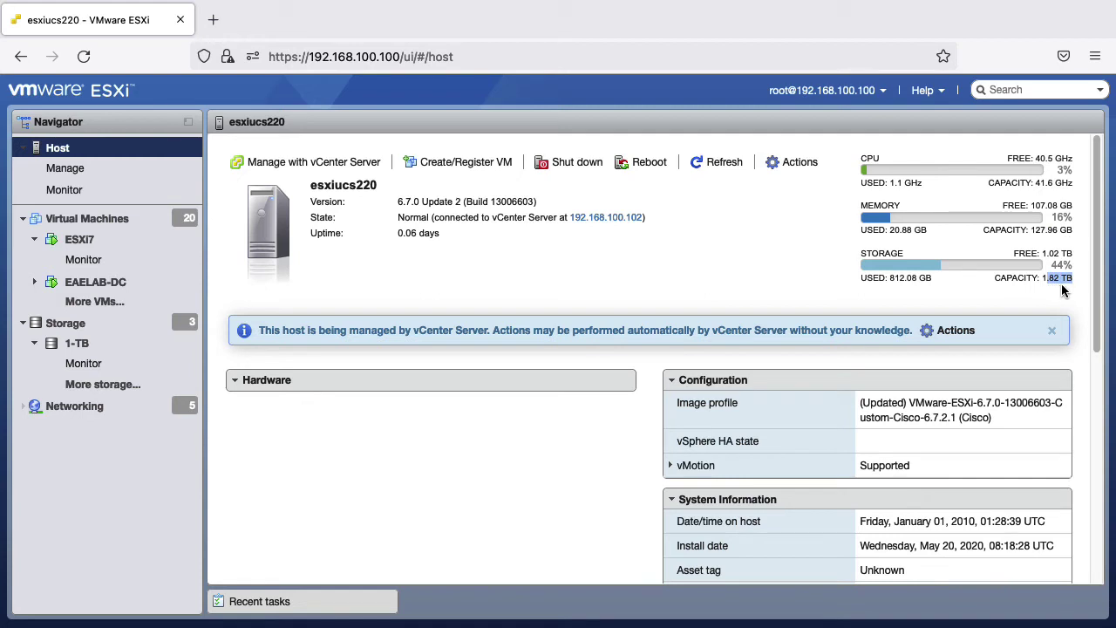
{"action": "left_click_drag", "start_coordinate": [930, 280], "coordinate": [884, 284]}
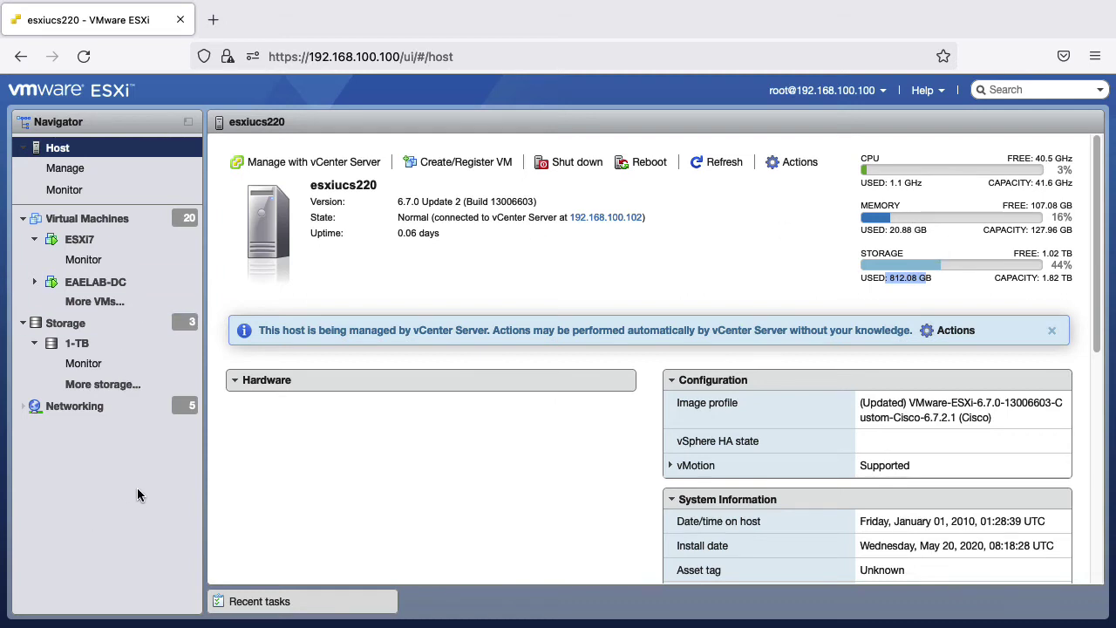
- Open the list of virtual machines on the host
{"action": "left_click", "coordinate": [91, 229]}
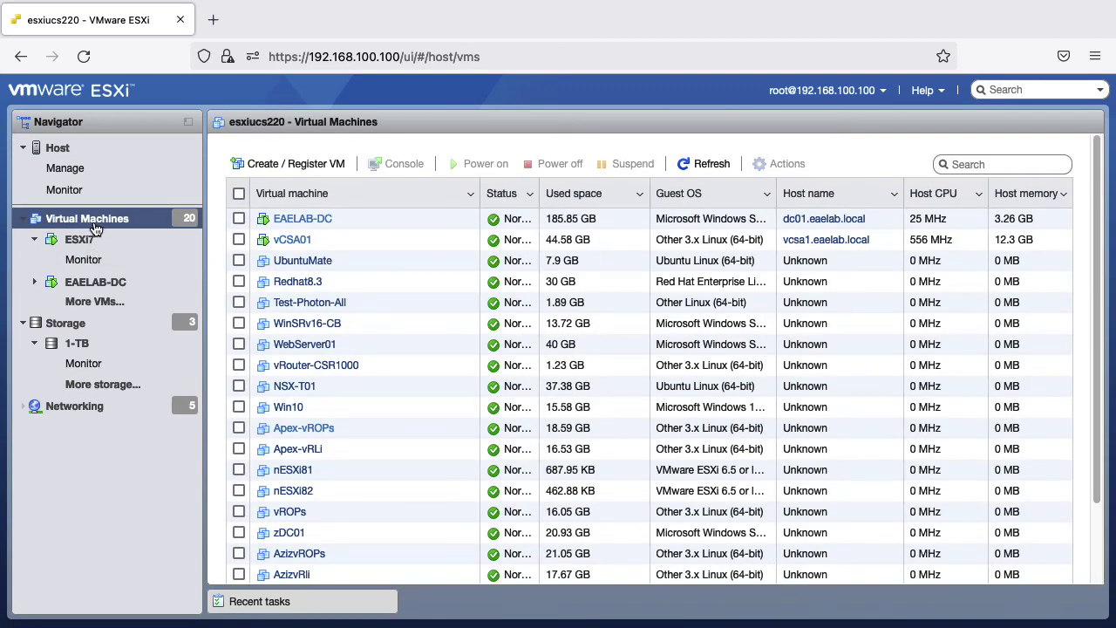
- Return to the host summary, view the creation types in the new virtual machine wizard, and cancel it
{"action": "left_click", "coordinate": [55, 147]}
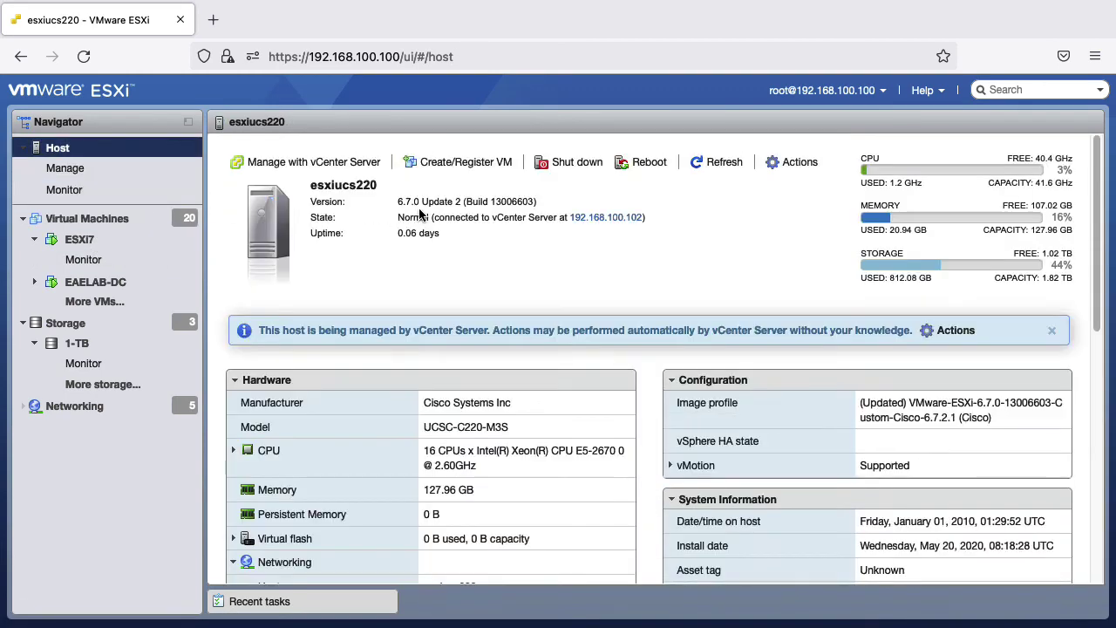
{"action": "left_click", "coordinate": [474, 171]}
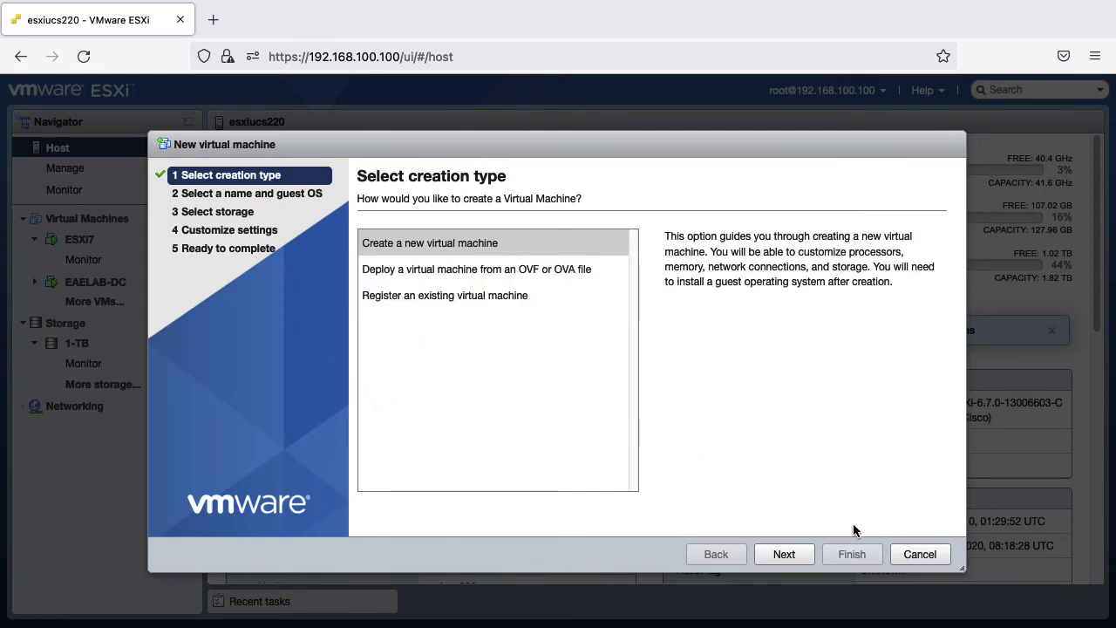
{"action": "left_click", "coordinate": [920, 554]}
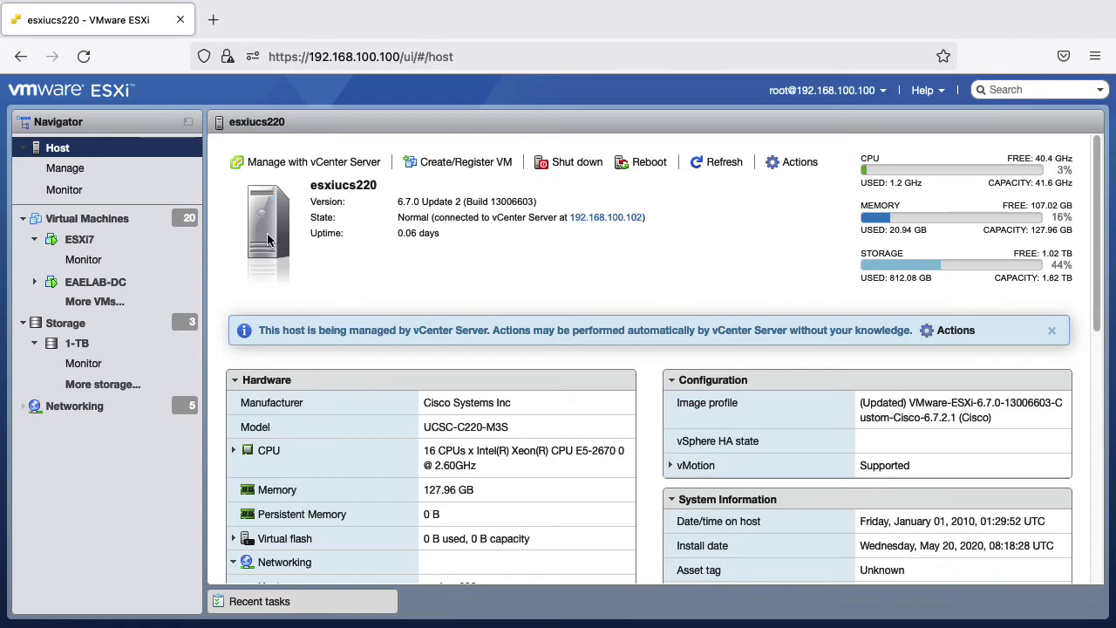
- Reopen the list of virtual machines and look through all of its entries
{"action": "left_click", "coordinate": [98, 221]}
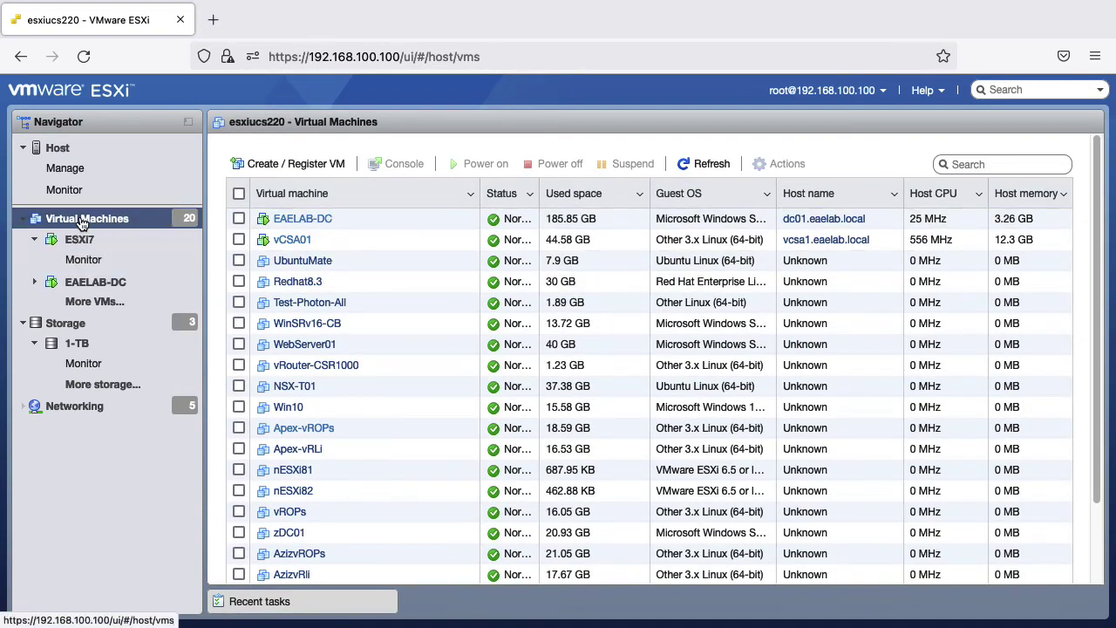
{"action": "scroll", "coordinate": [291, 270], "scroll_direction": "down", "scroll_amount": 2}
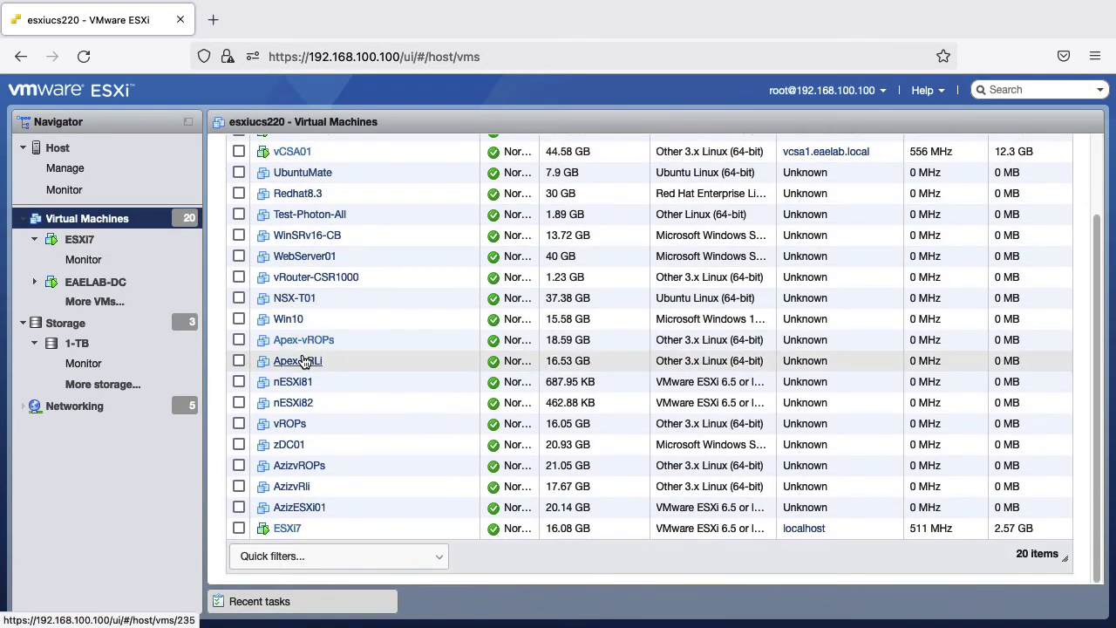
{"action": "scroll", "coordinate": [303, 361], "scroll_direction": "up", "scroll_amount": 2}
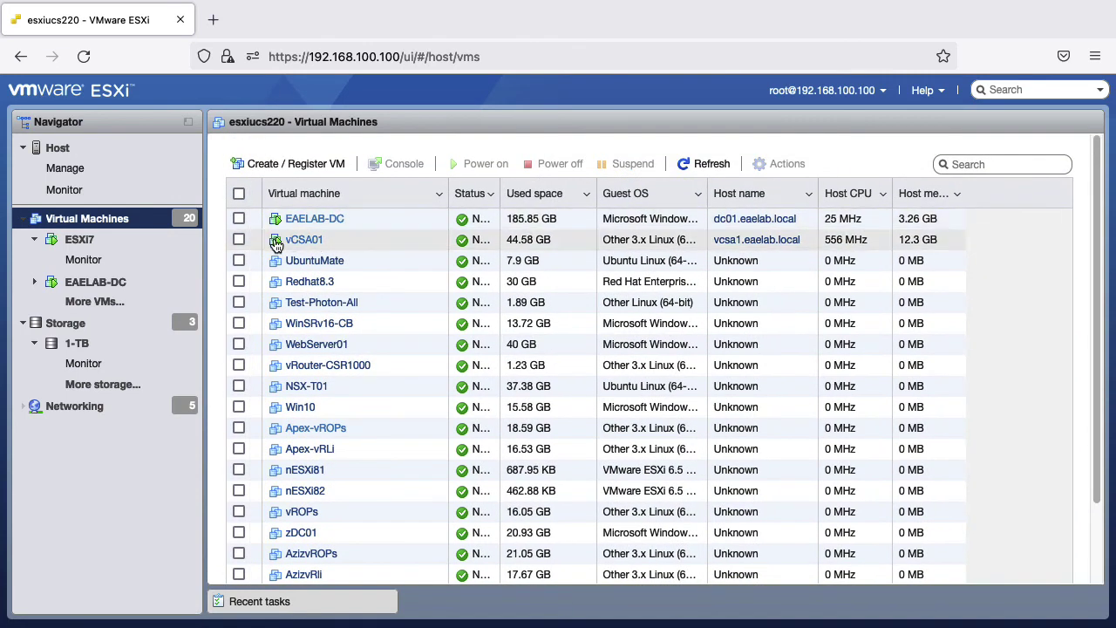
{"action": "scroll", "coordinate": [347, 404], "scroll_direction": "down", "scroll_amount": 2}
{"action": "scroll", "coordinate": [309, 524], "scroll_direction": "up", "scroll_amount": 2}
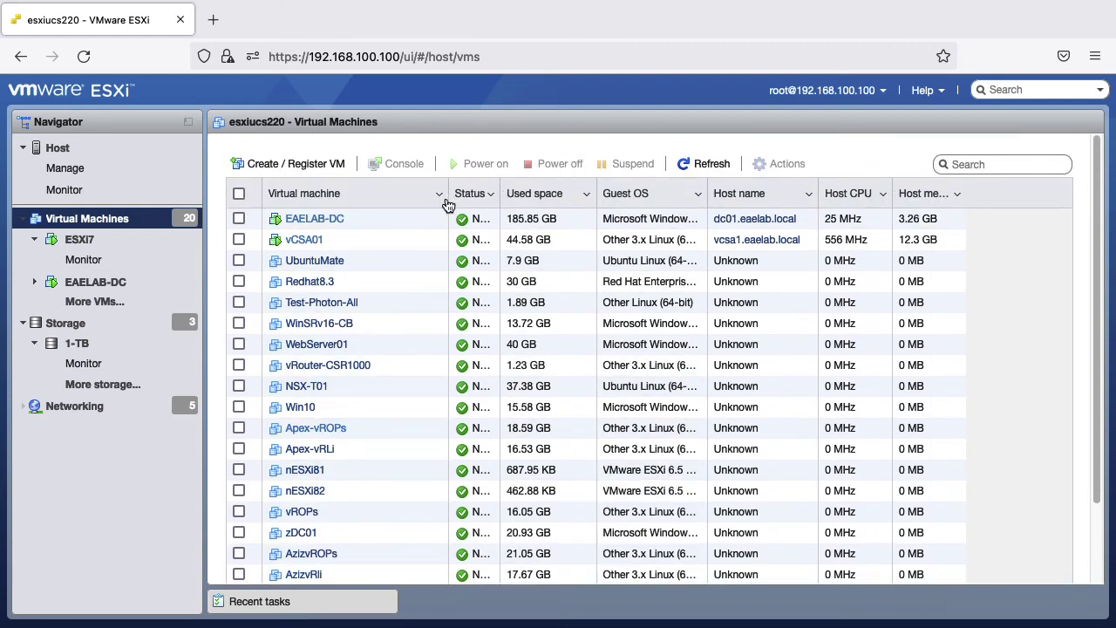
- Widen the Status and Guest OS columns and review the details listed for each virtual machine
{"action": "left_click_drag", "start_coordinate": [485, 197], "coordinate": [506, 197]}
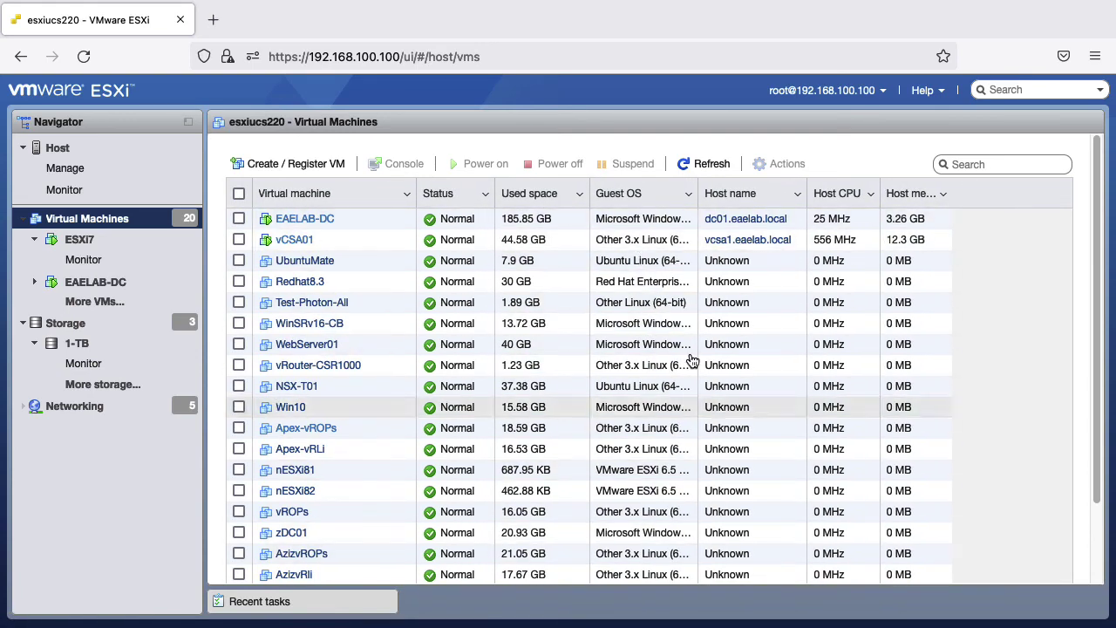
{"action": "left_click_drag", "start_coordinate": [697, 187], "coordinate": [720, 188]}
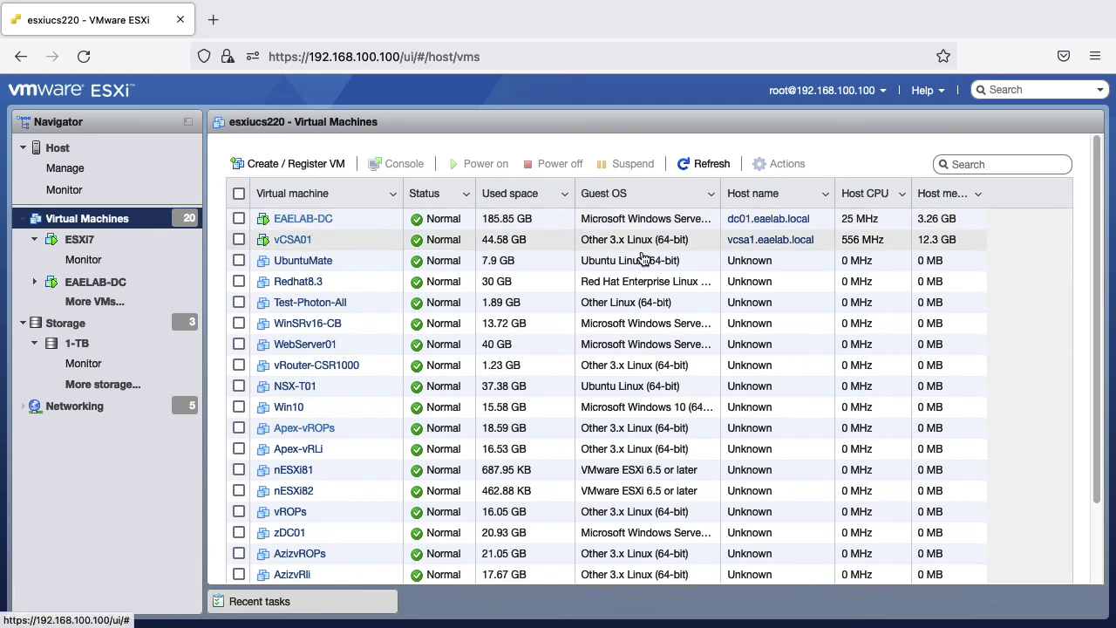
{"action": "scroll", "coordinate": [641, 469], "scroll_direction": "down", "scroll_amount": 3}
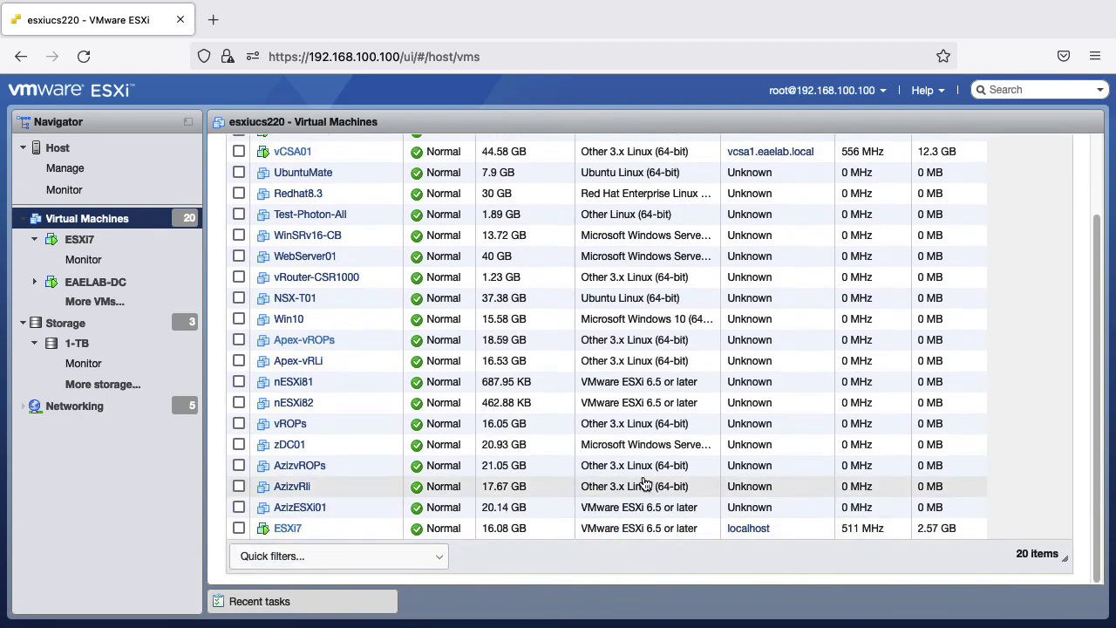
{"action": "scroll", "coordinate": [640, 480], "scroll_direction": "up", "scroll_amount": 3}
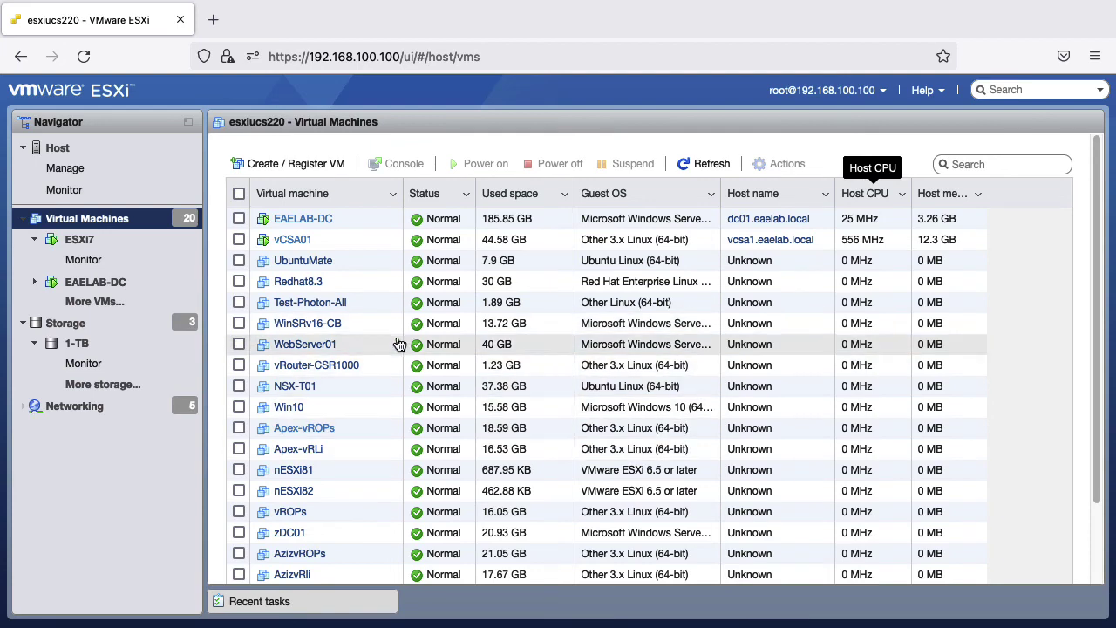
{"action": "scroll", "coordinate": [329, 444], "scroll_direction": "down", "scroll_amount": 3}
{"action": "scroll", "coordinate": [321, 449], "scroll_direction": "up", "scroll_amount": 3}
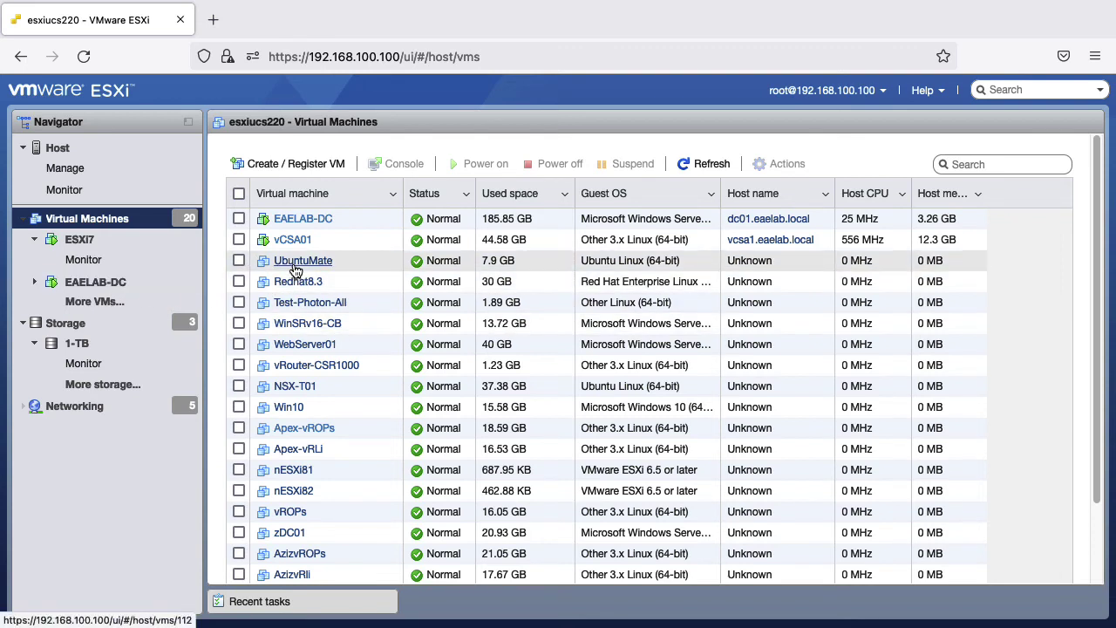
- Select the UbuntuMate virtual machine to check which actions are available, and clear the selection
{"action": "left_click", "coordinate": [239, 260]}
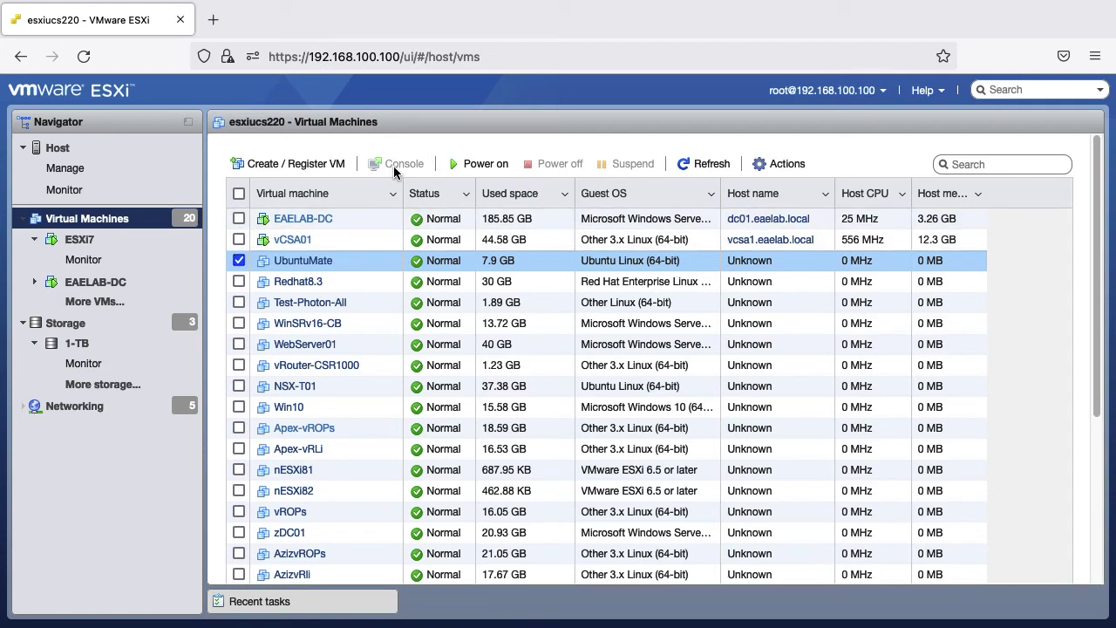
{"action": "left_click", "coordinate": [239, 260]}
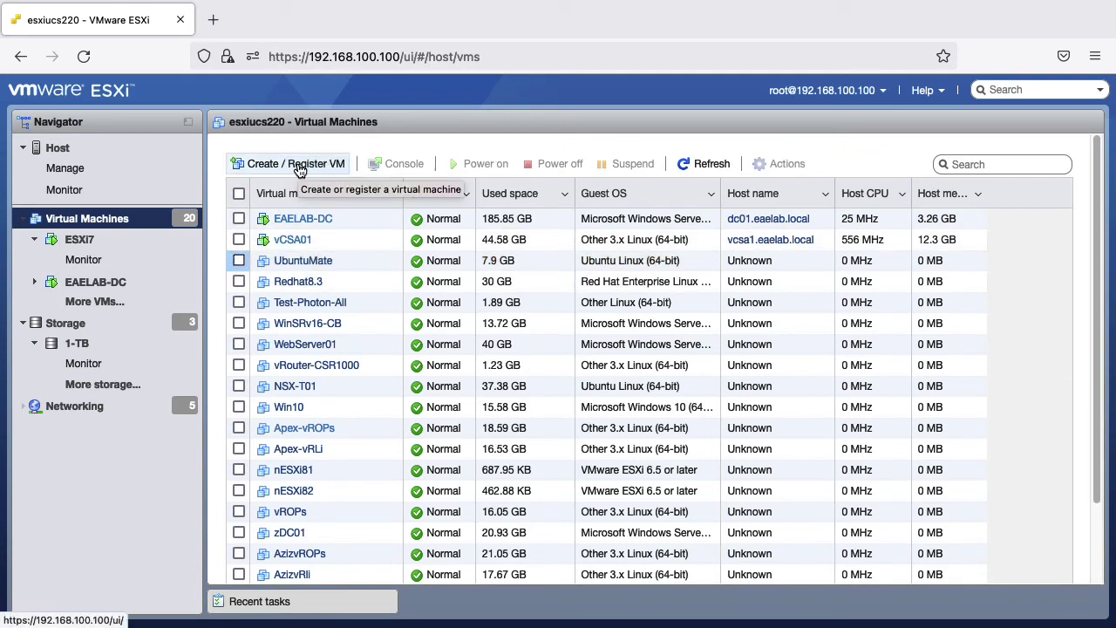
- Select the EAELAB-DC virtual machine and open its console within the browser
{"action": "left_click", "coordinate": [239, 218]}
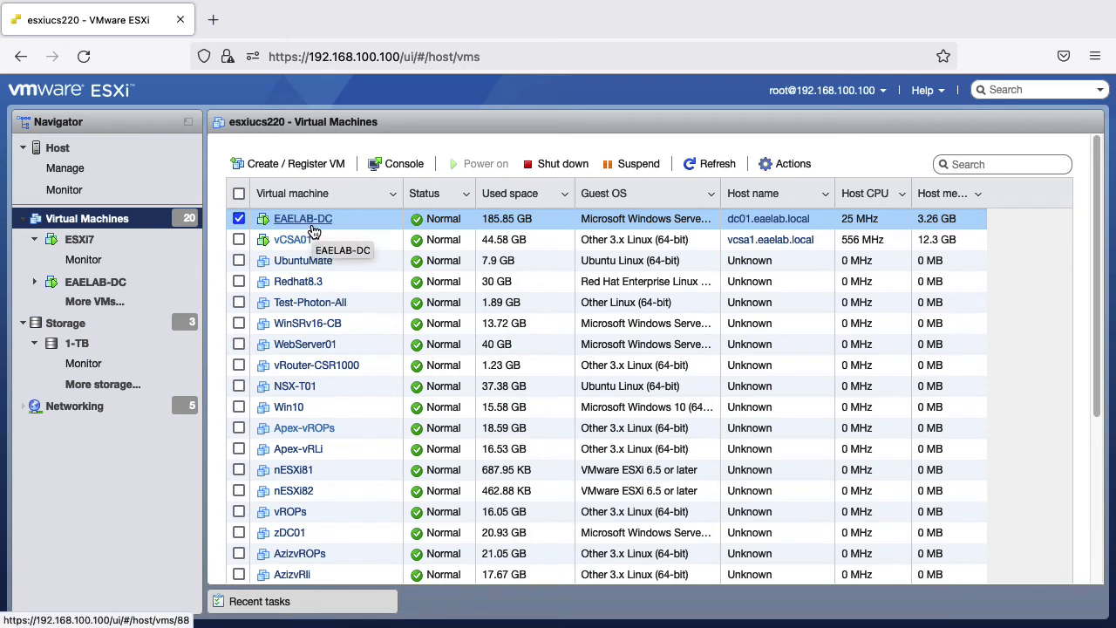
{"action": "left_click", "coordinate": [394, 168]}
{"action": "left_click", "coordinate": [398, 184]}
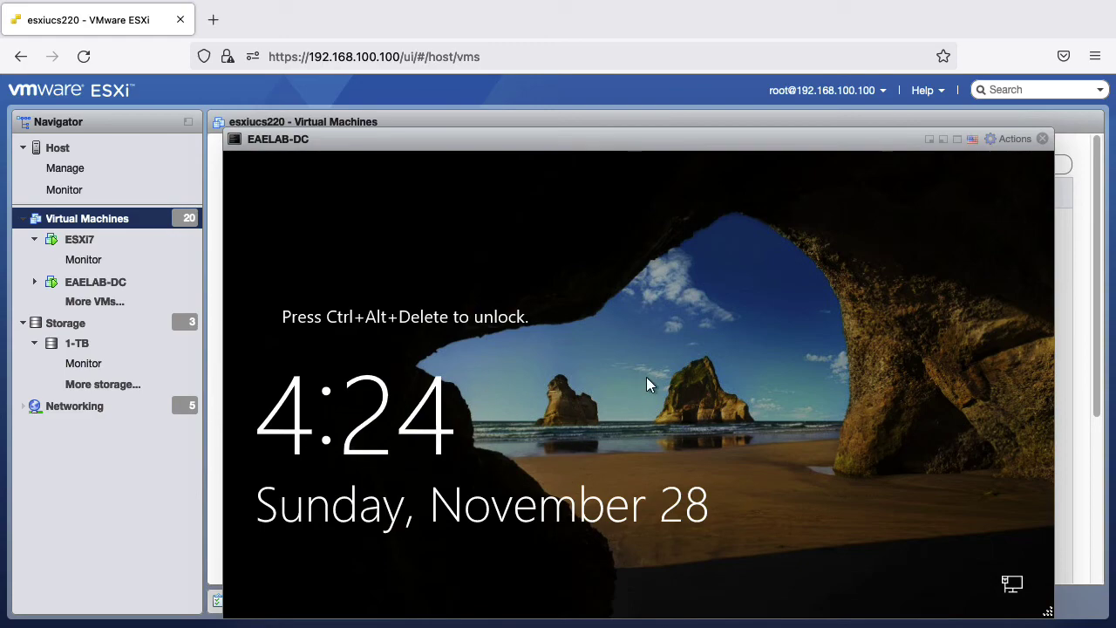
- Send Ctrl-Alt-Delete to the EAELAB-DC console, close the console, and deselect the virtual machine
{"action": "left_click", "coordinate": [1014, 140]}
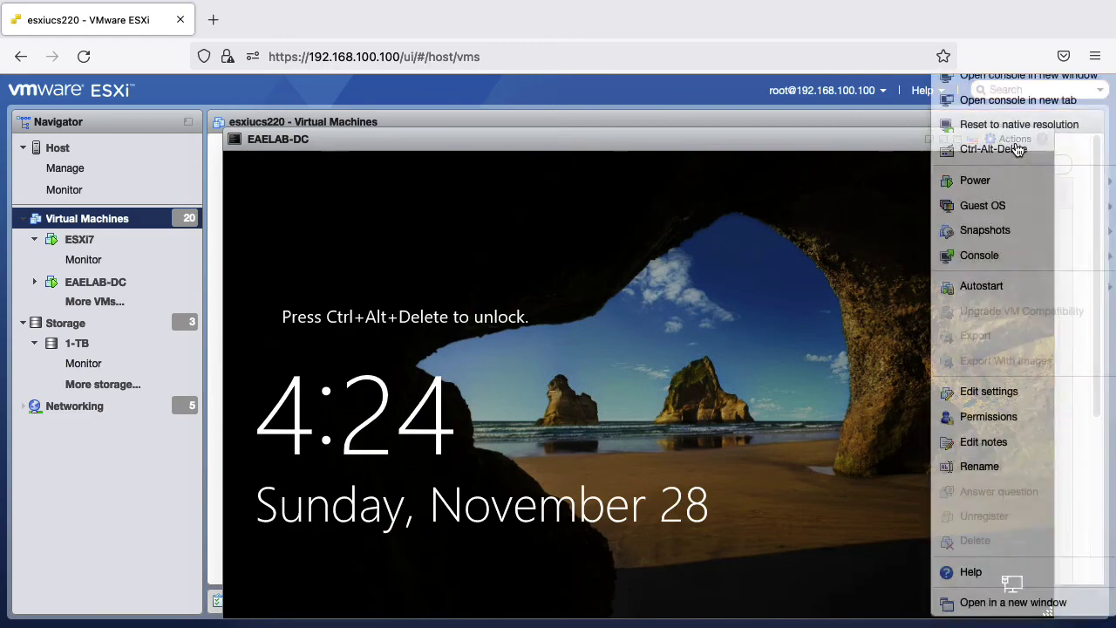
{"action": "left_click", "coordinate": [998, 150]}
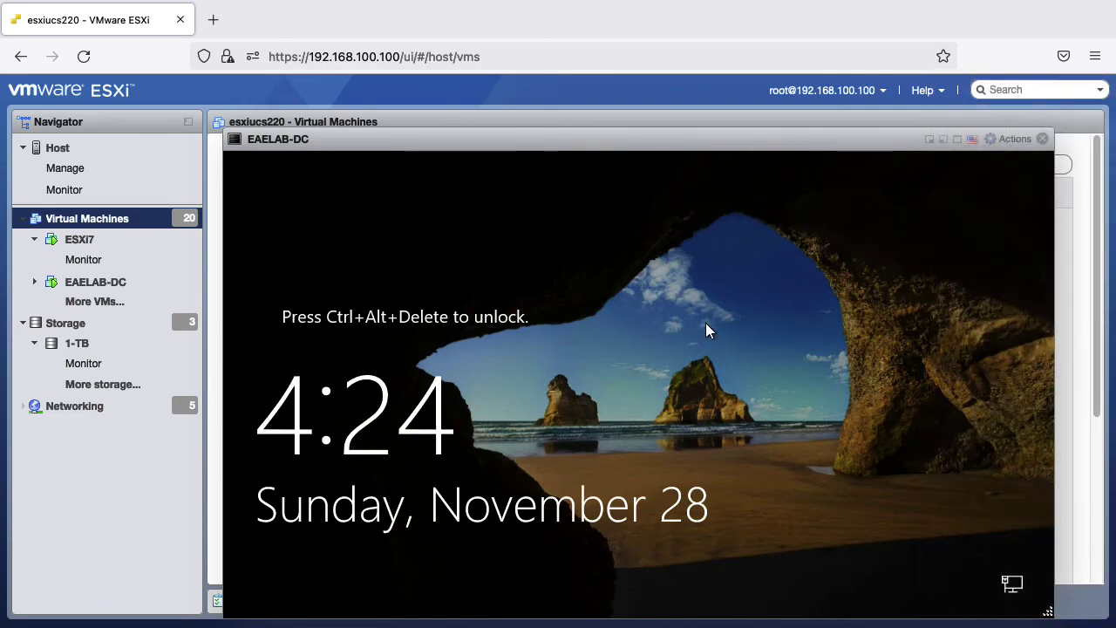
{"action": "left_click", "coordinate": [1042, 139]}
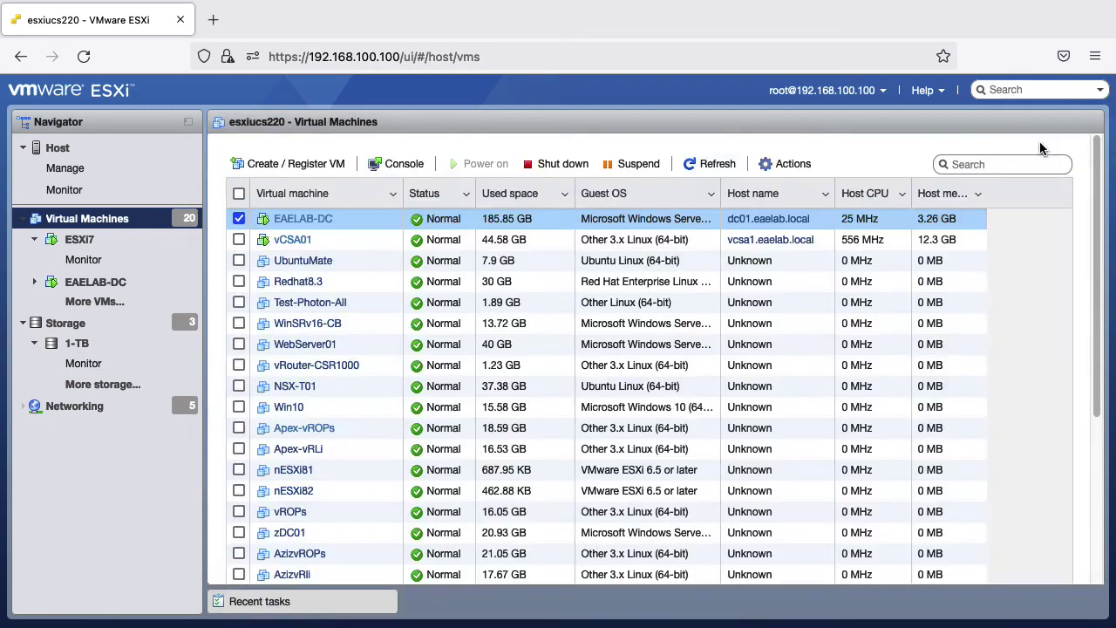
{"action": "left_click", "coordinate": [239, 219]}
- Open the EAELAB-DC details and check its guest OS, compatibility, VMware Tools, CPU and memory information
{"action": "left_click", "coordinate": [288, 219]}
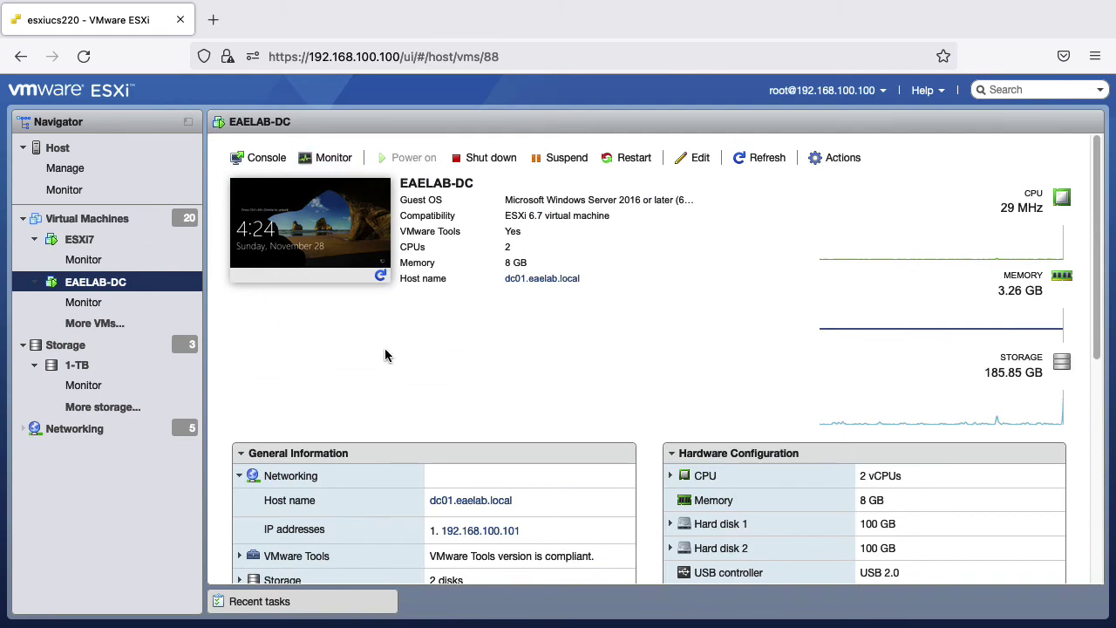
{"action": "left_click_drag", "start_coordinate": [520, 204], "coordinate": [698, 214]}
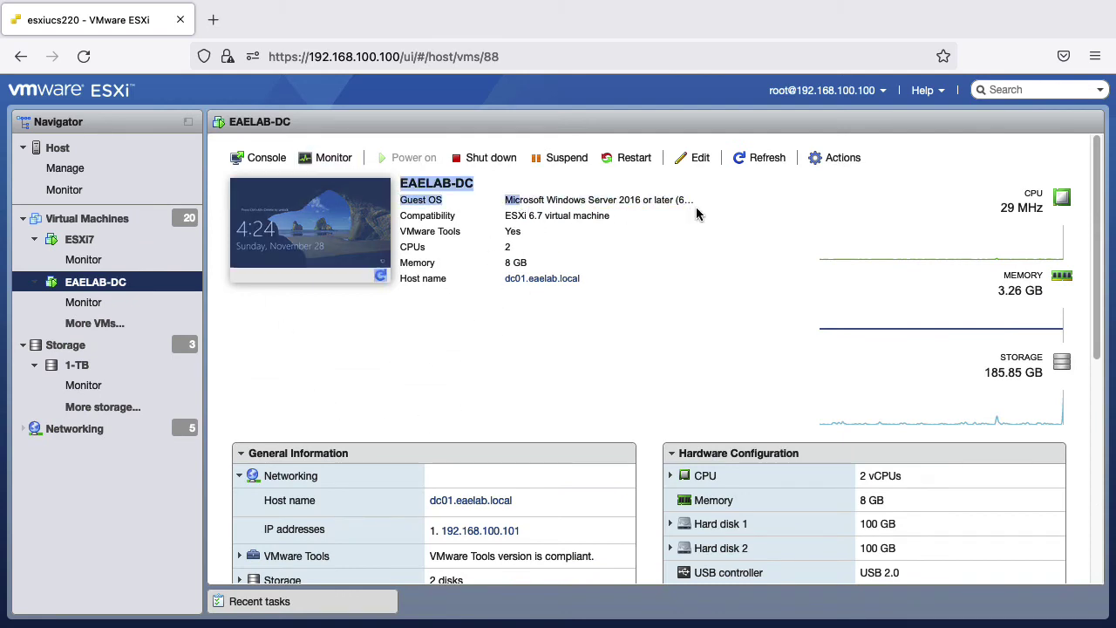
{"action": "left_click", "coordinate": [586, 229]}
{"action": "left_click_drag", "start_coordinate": [613, 216], "coordinate": [505, 236]}
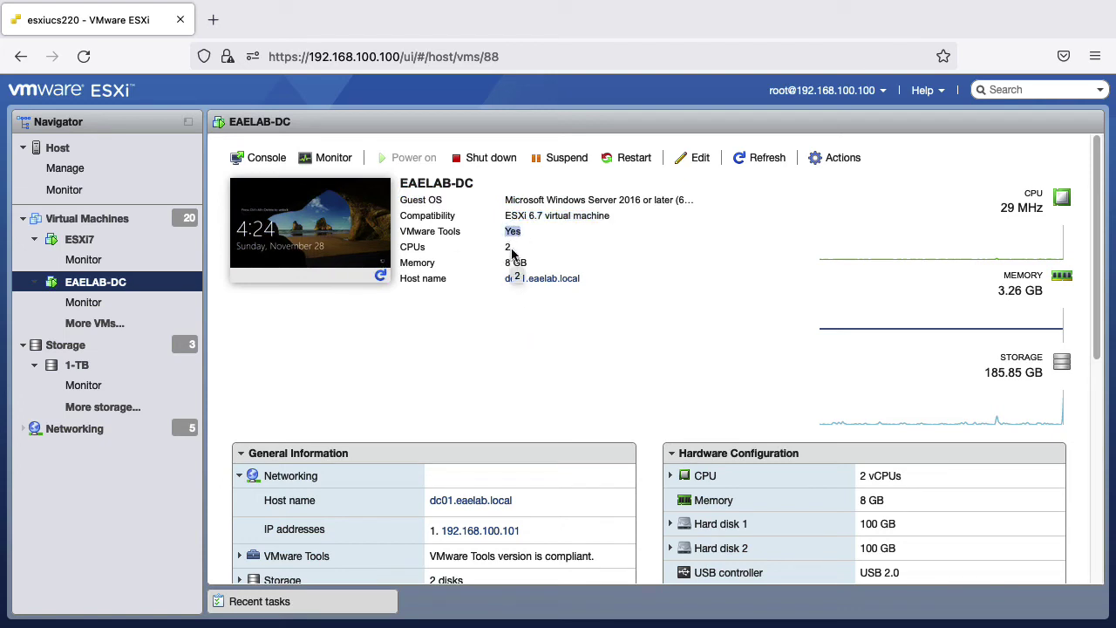
{"action": "left_click_drag", "start_coordinate": [513, 248], "coordinate": [485, 267]}
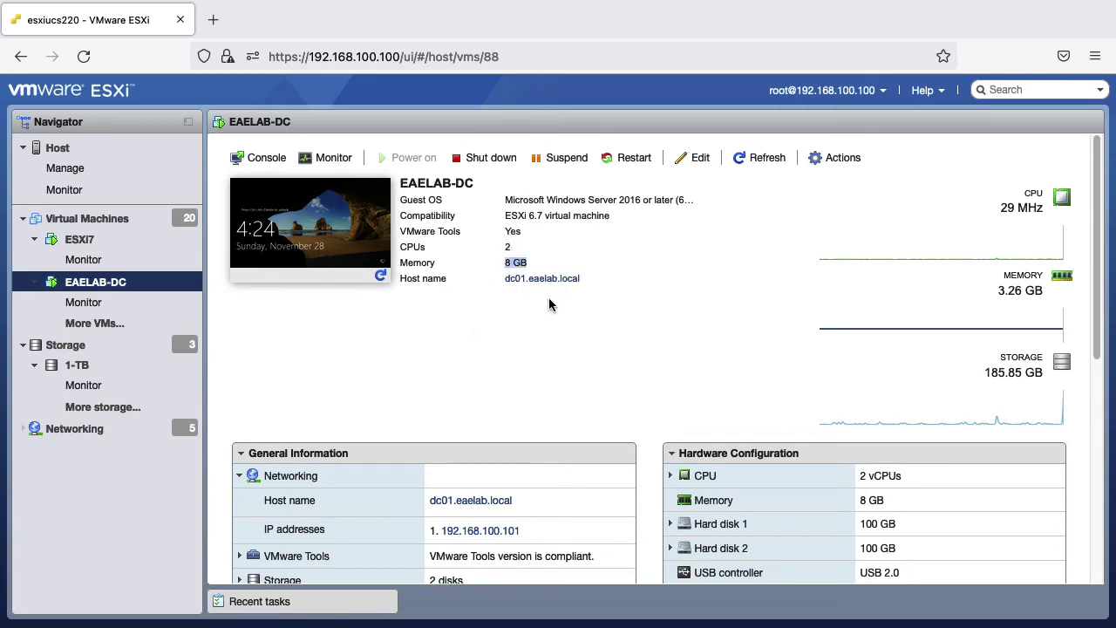
- Review EAELAB-DC's general information, hardware configuration, resource consumption and last-hour performance summary
{"action": "scroll", "coordinate": [551, 514], "scroll_direction": "down", "scroll_amount": 5}
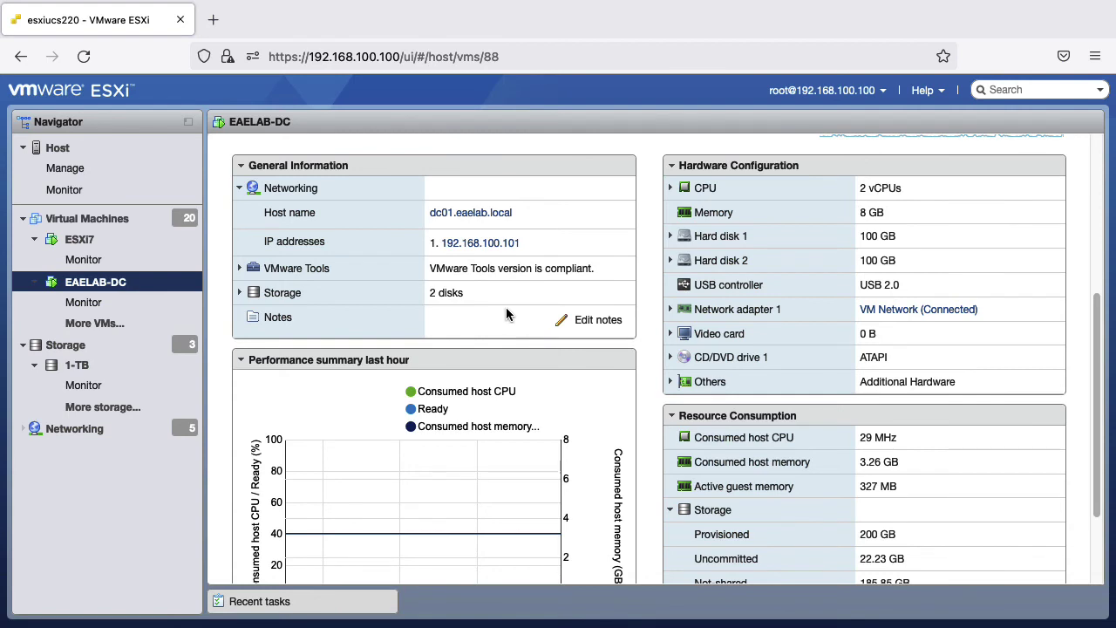
{"action": "scroll", "coordinate": [506, 309], "scroll_direction": "up", "scroll_amount": 1}
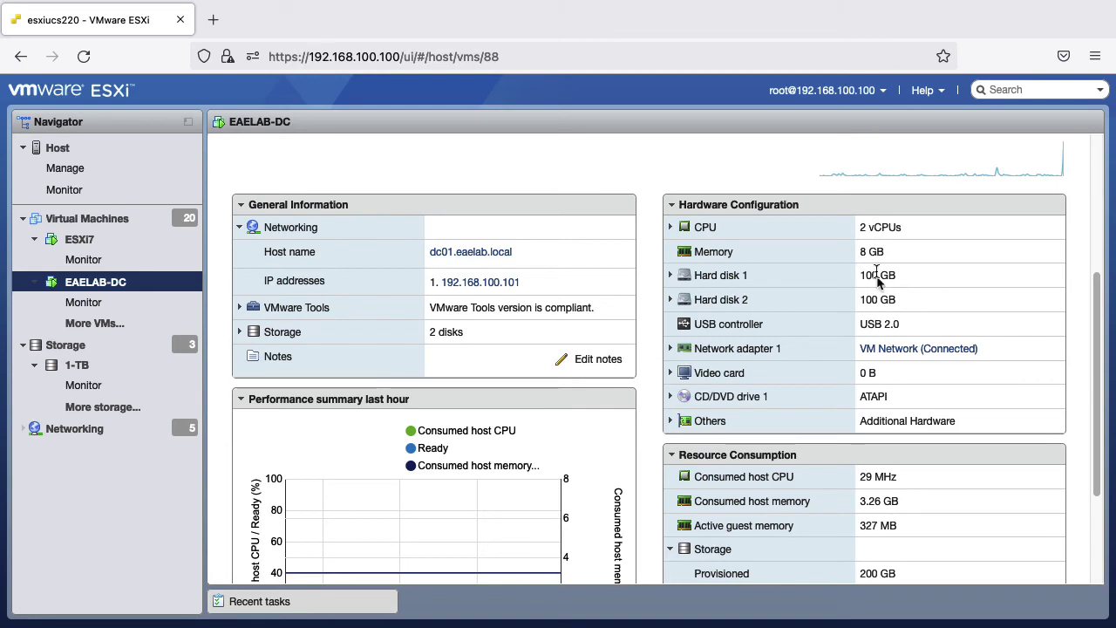
{"action": "scroll", "coordinate": [715, 364], "scroll_direction": "down", "scroll_amount": 3}
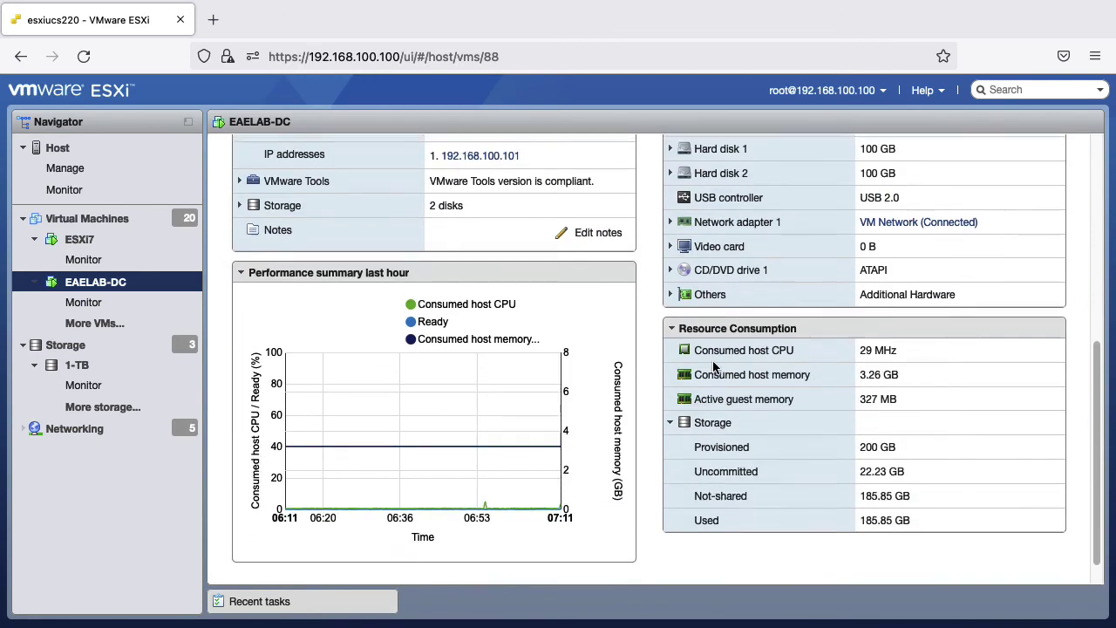
{"action": "scroll", "coordinate": [524, 308], "scroll_direction": "up", "scroll_amount": 6}
- Go back to the host's virtual machine list and look over its entries again
{"action": "left_click", "coordinate": [106, 225]}
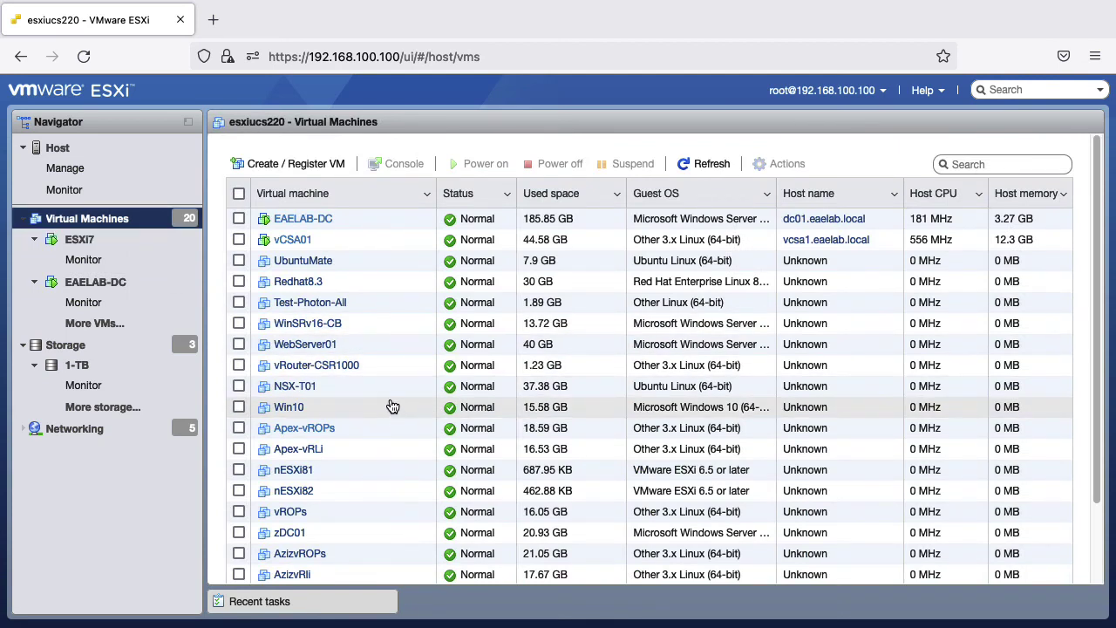
{"action": "scroll", "coordinate": [341, 370], "scroll_direction": "down", "scroll_amount": 2}
{"action": "scroll", "coordinate": [349, 373], "scroll_direction": "up", "scroll_amount": 2}
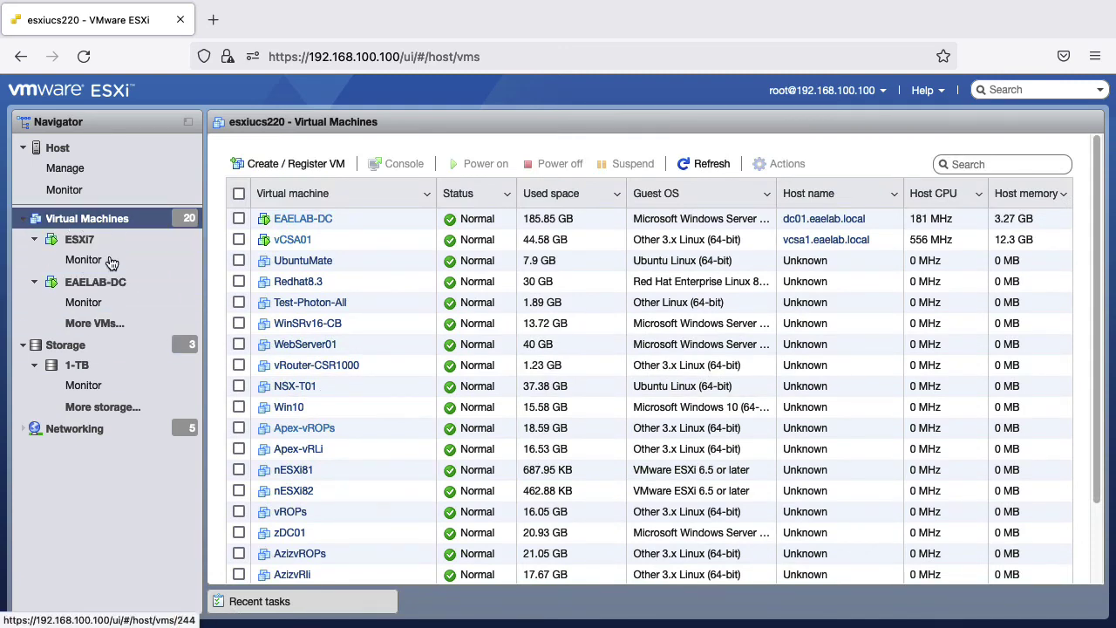
- View the host's storage datastores and its networking port groups, alternating between the two
{"action": "left_click", "coordinate": [75, 347]}
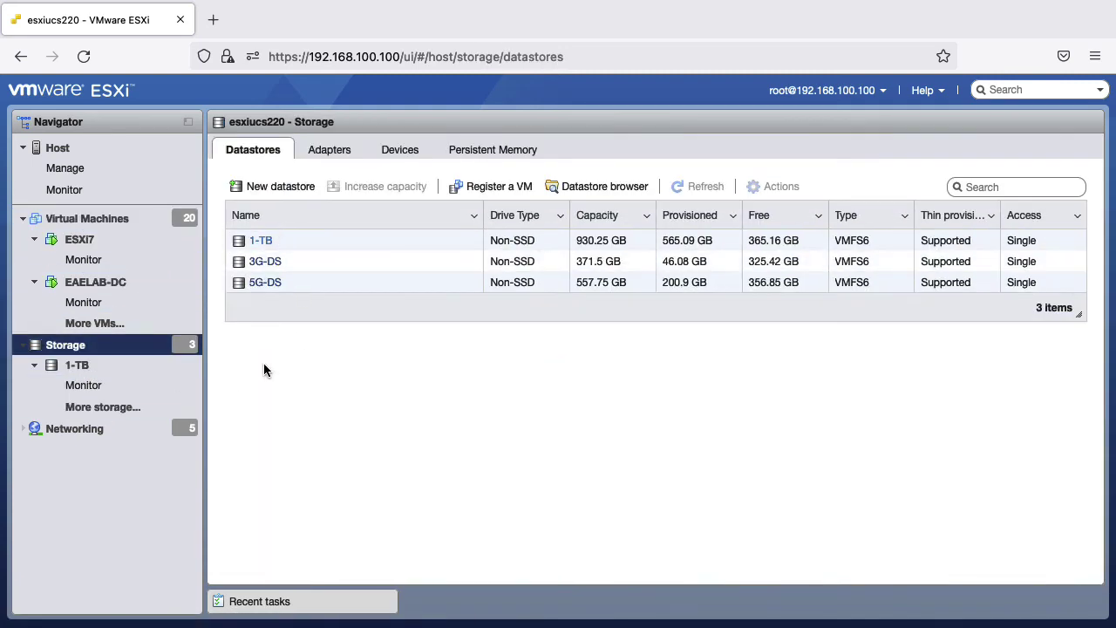
{"action": "left_click", "coordinate": [87, 428]}
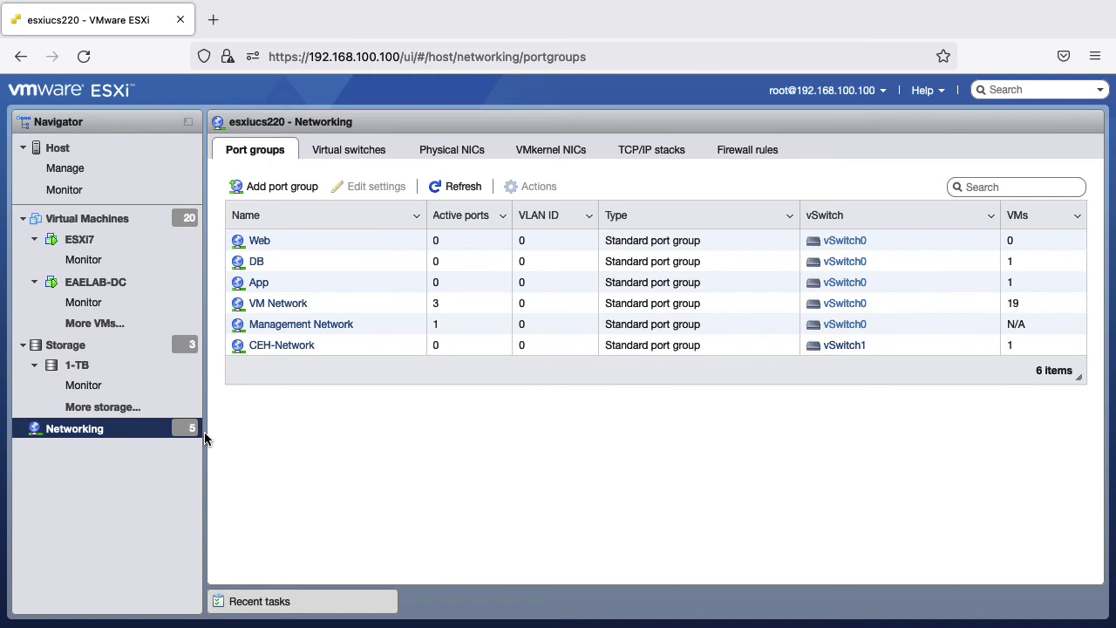
{"action": "left_click", "coordinate": [78, 347]}
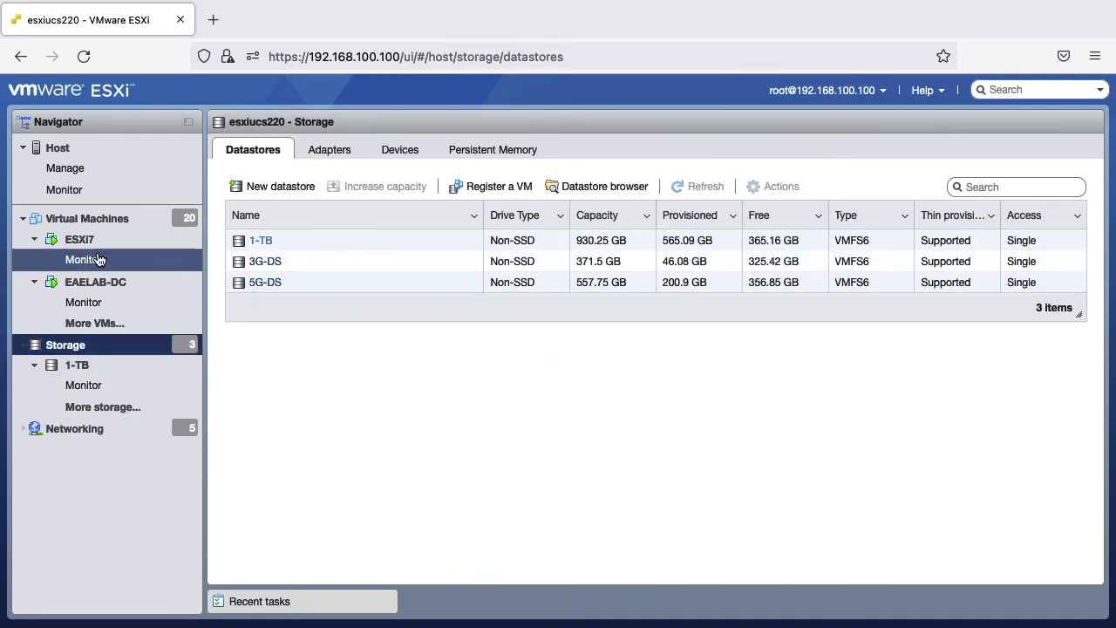
{"action": "left_click", "coordinate": [94, 431]}
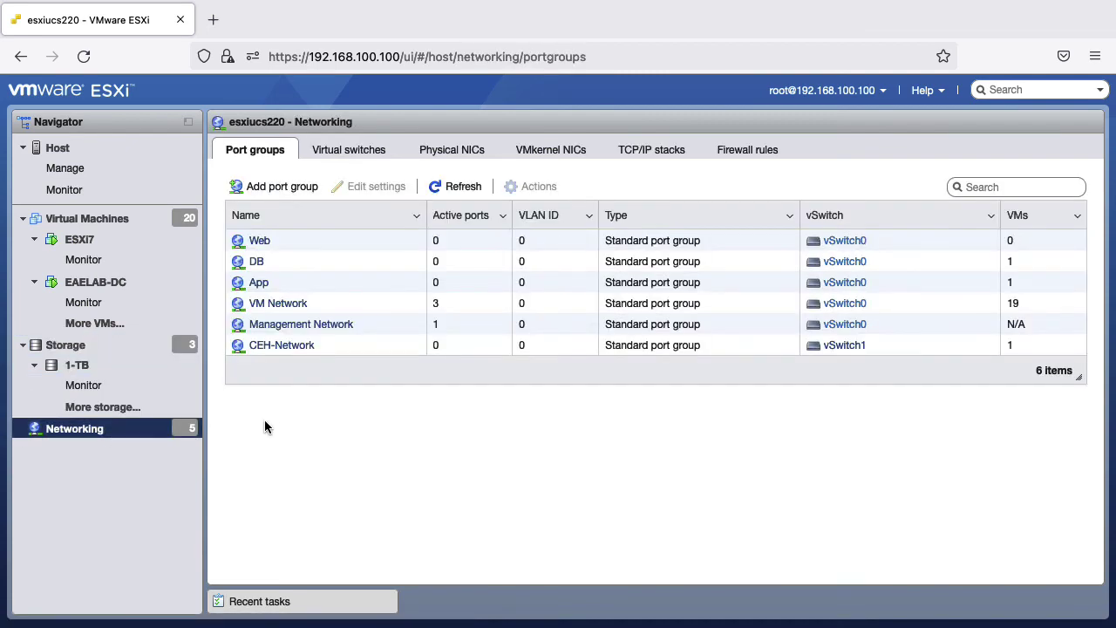
- Review the host's virtual switches and physical NICs, and return to the port groups
{"action": "left_click", "coordinate": [334, 157]}
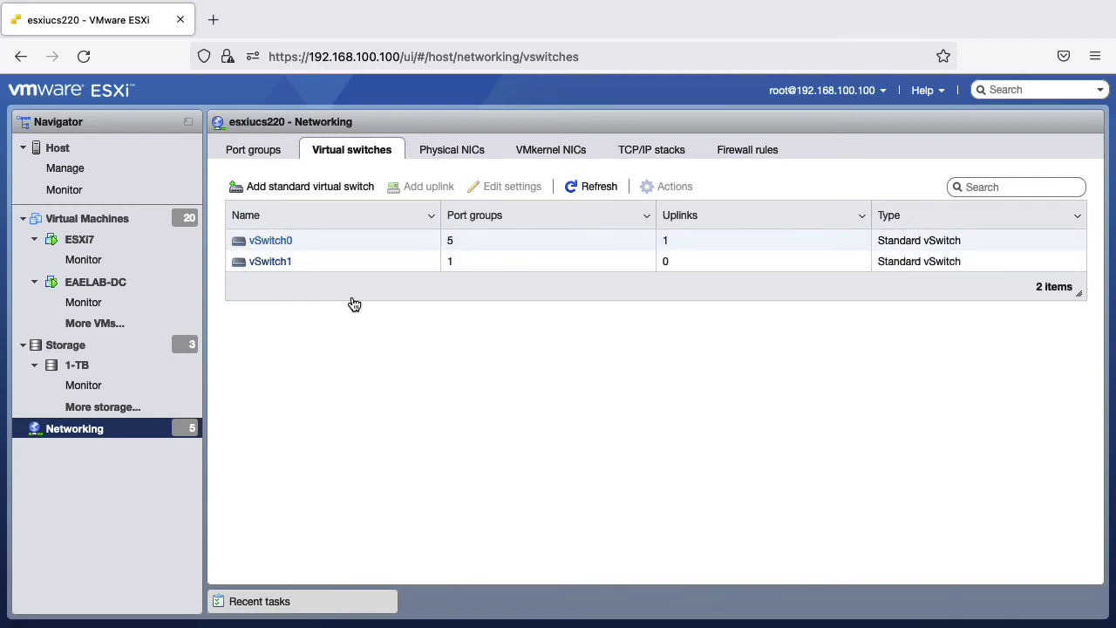
{"action": "left_click", "coordinate": [425, 153]}
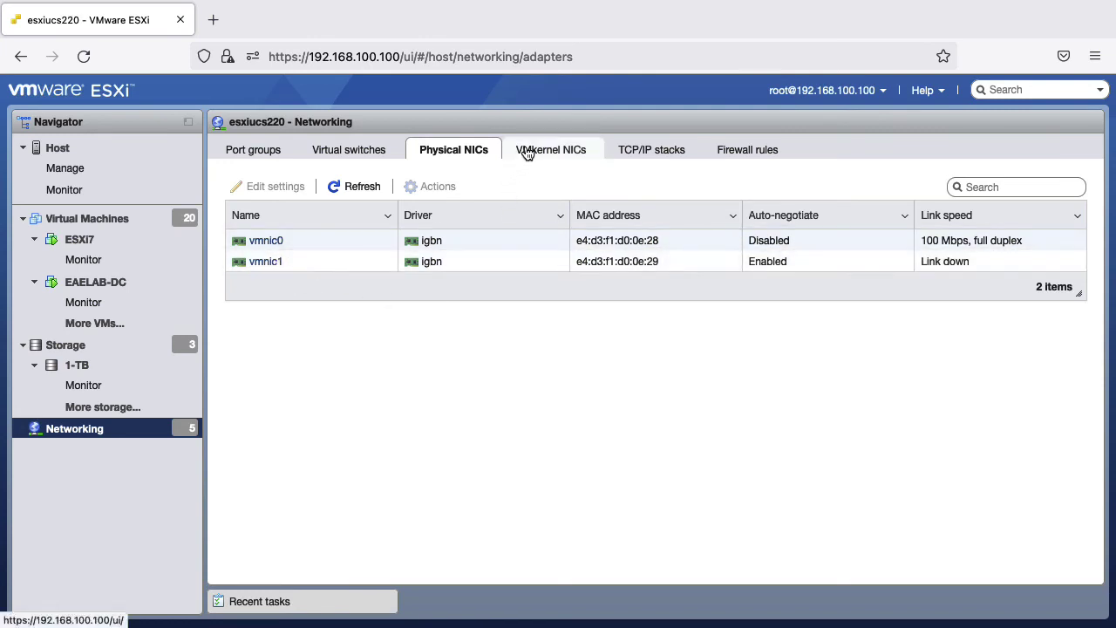
{"action": "left_click", "coordinate": [352, 152]}
{"action": "left_click", "coordinate": [269, 150]}
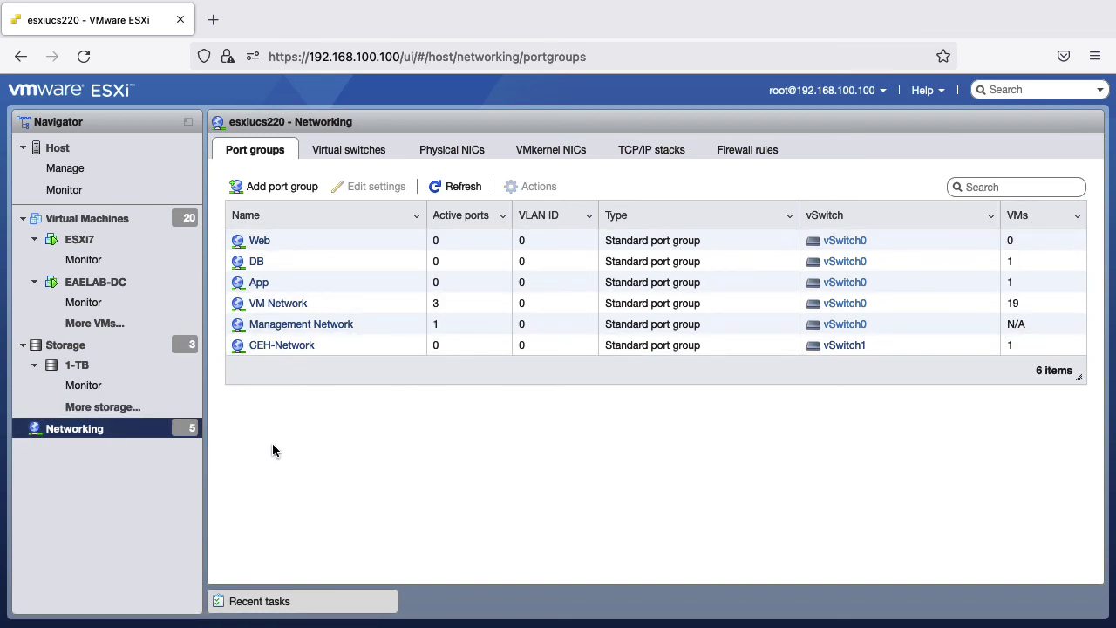
- Compare the host's virtual switches with its port groups, alternating between the two and finishing on the virtual switches
{"action": "left_click", "coordinate": [348, 157]}
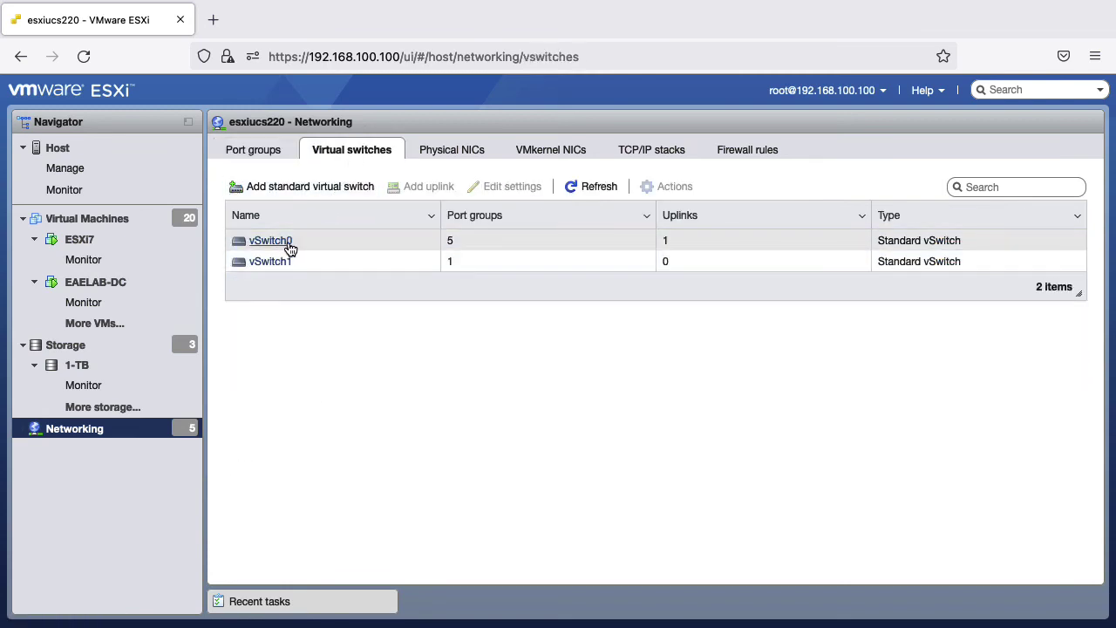
{"action": "left_click", "coordinate": [255, 154]}
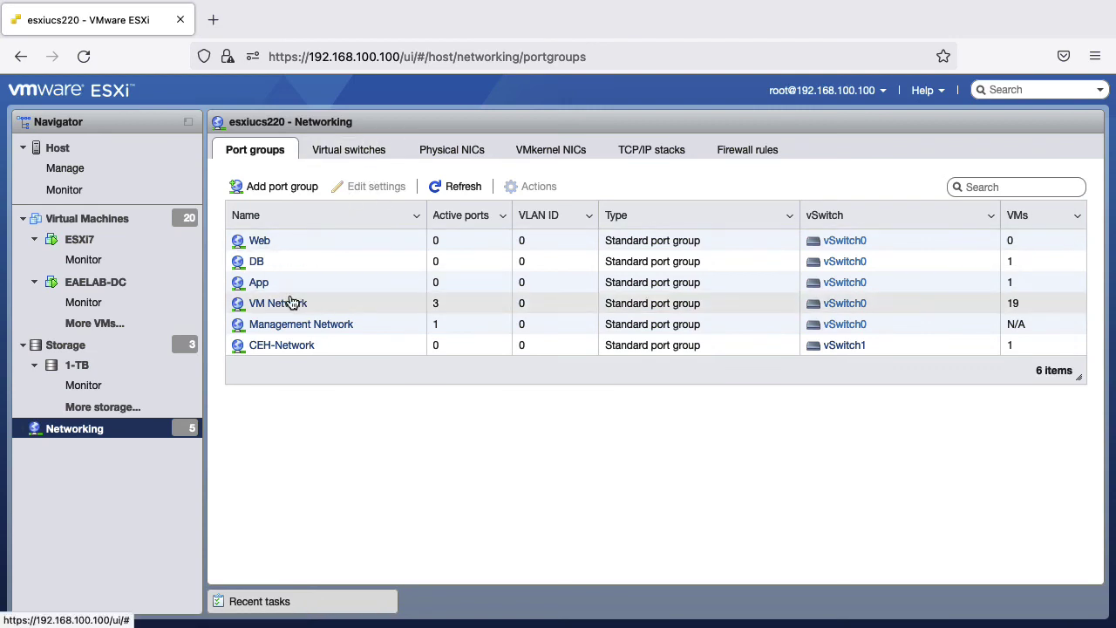
{"action": "left_click", "coordinate": [339, 157]}
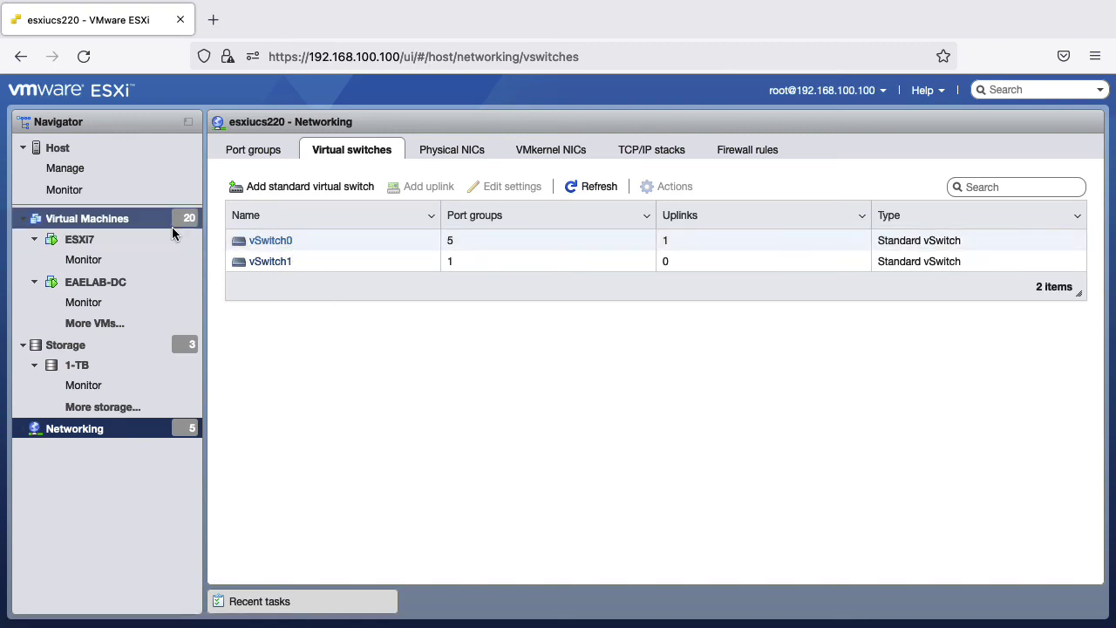
- Review the host's system management settings, covering advanced settings, time and date, and virtual machine autostart
{"action": "left_click", "coordinate": [63, 150]}
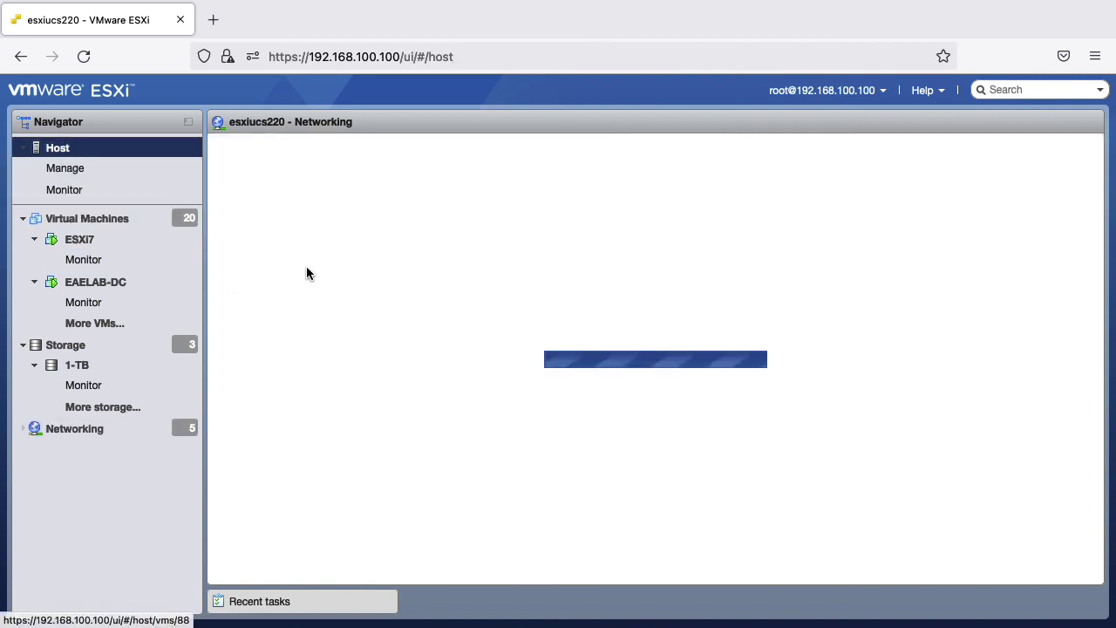
{"action": "left_click", "coordinate": [73, 179]}
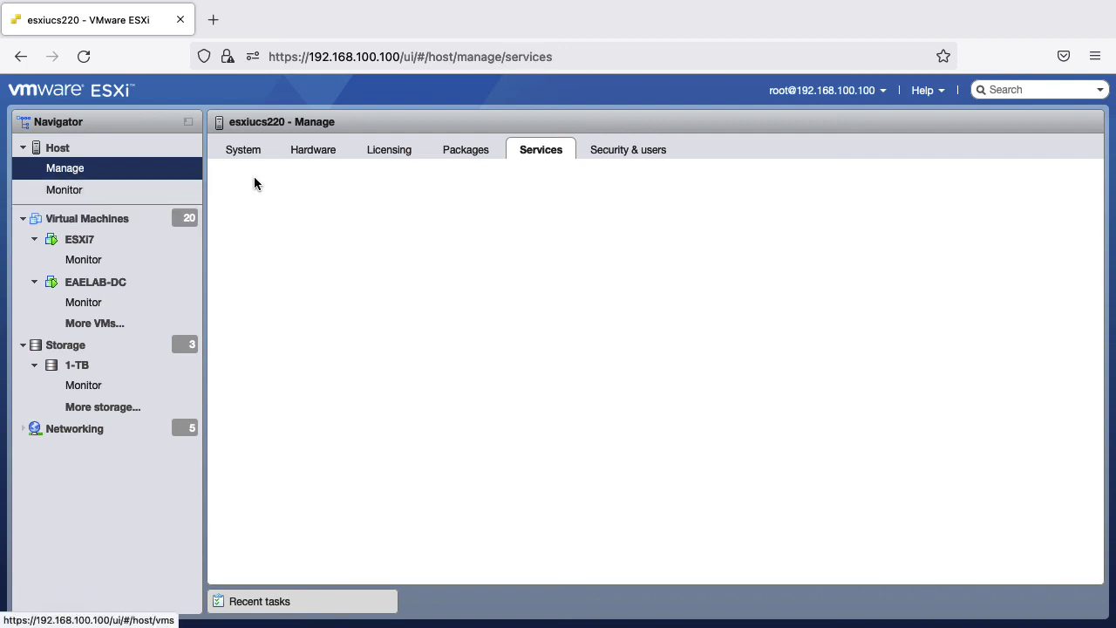
{"action": "left_click", "coordinate": [244, 150]}
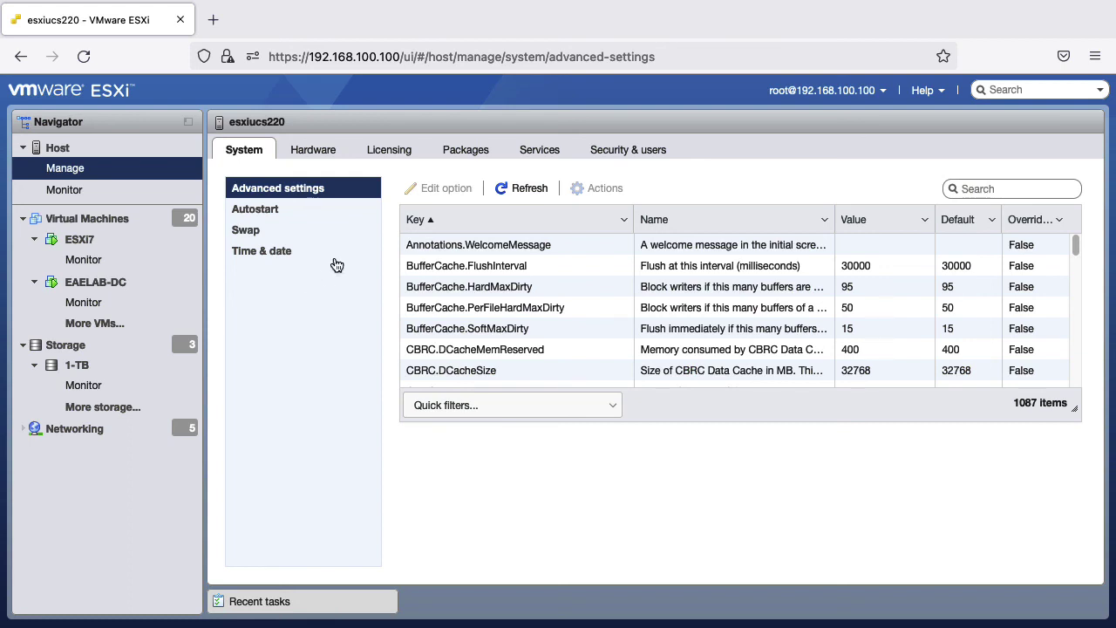
{"action": "left_click", "coordinate": [266, 258]}
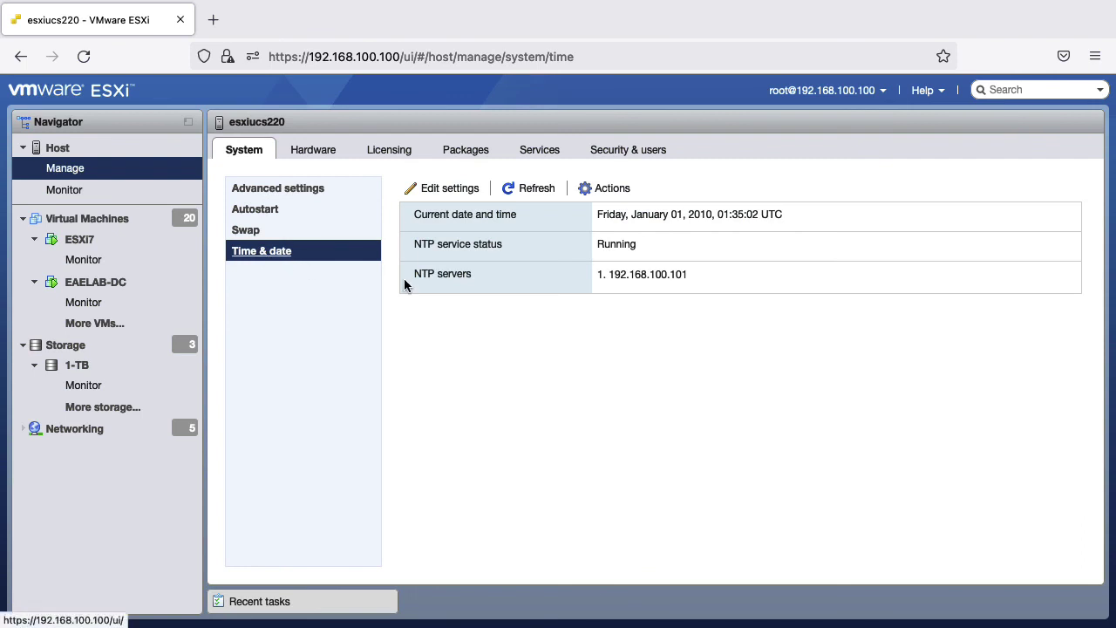
{"action": "left_click", "coordinate": [262, 218]}
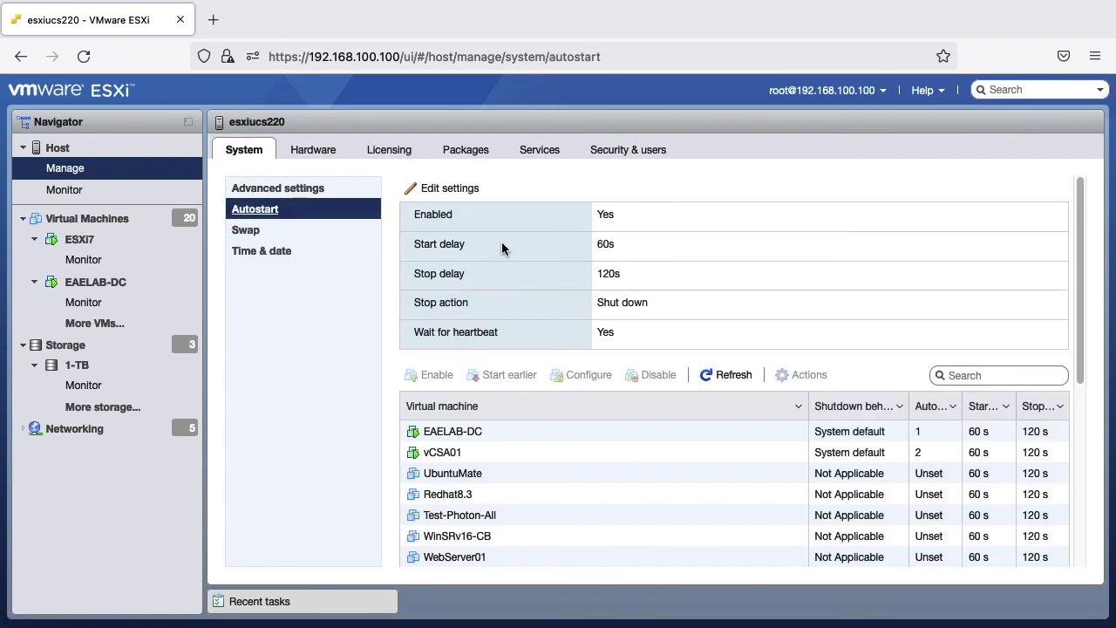
- View the host's PCI devices, and inspect the lwsmd (Active Directory) and TSM-SSH services in the services list
{"action": "left_click", "coordinate": [299, 154]}
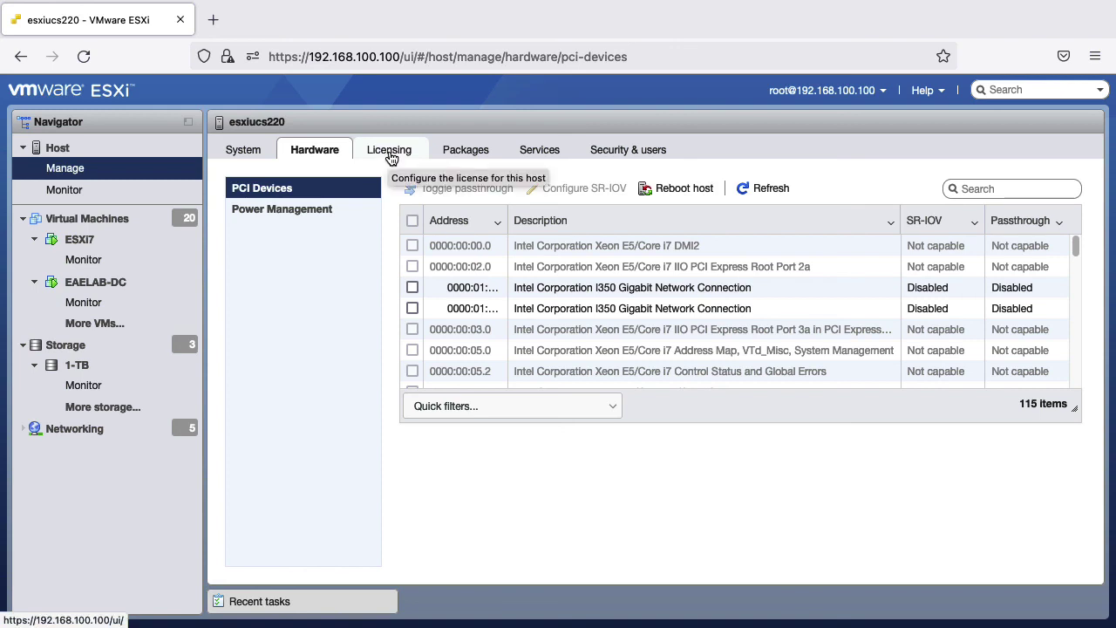
{"action": "left_click", "coordinate": [541, 160]}
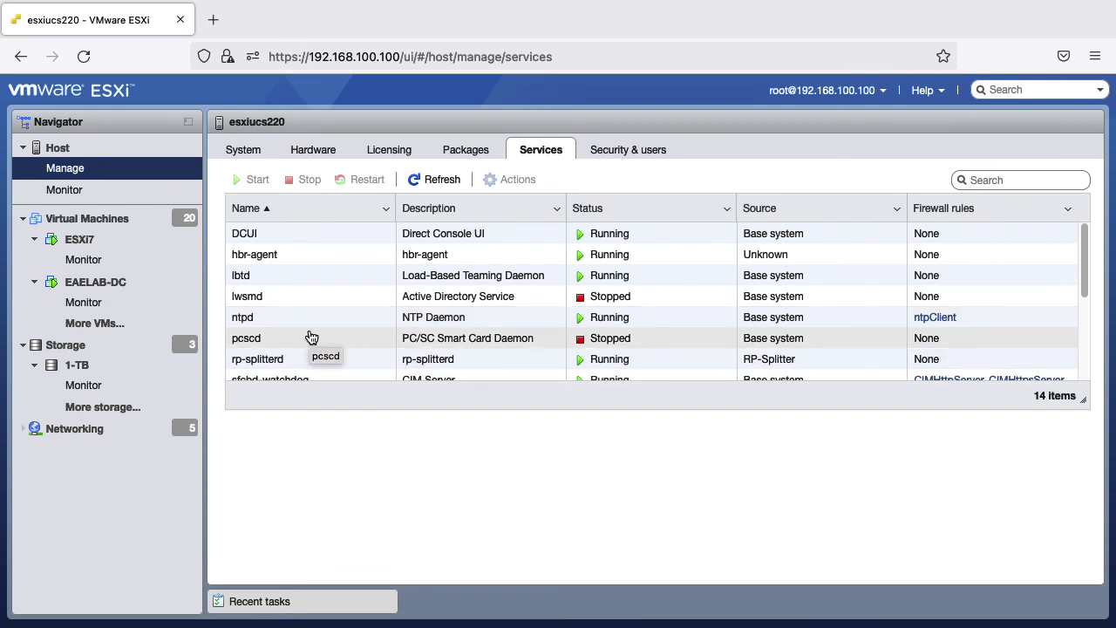
{"action": "left_click", "coordinate": [274, 299]}
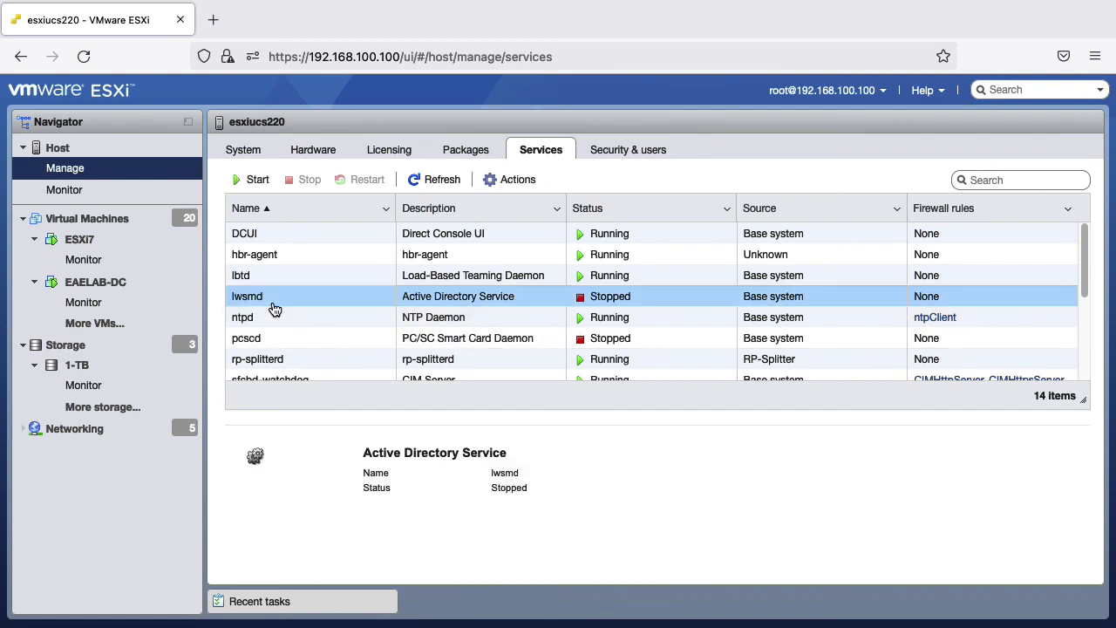
{"action": "left_click_drag", "start_coordinate": [1088, 276], "coordinate": [1082, 349]}
{"action": "left_click", "coordinate": [262, 312]}
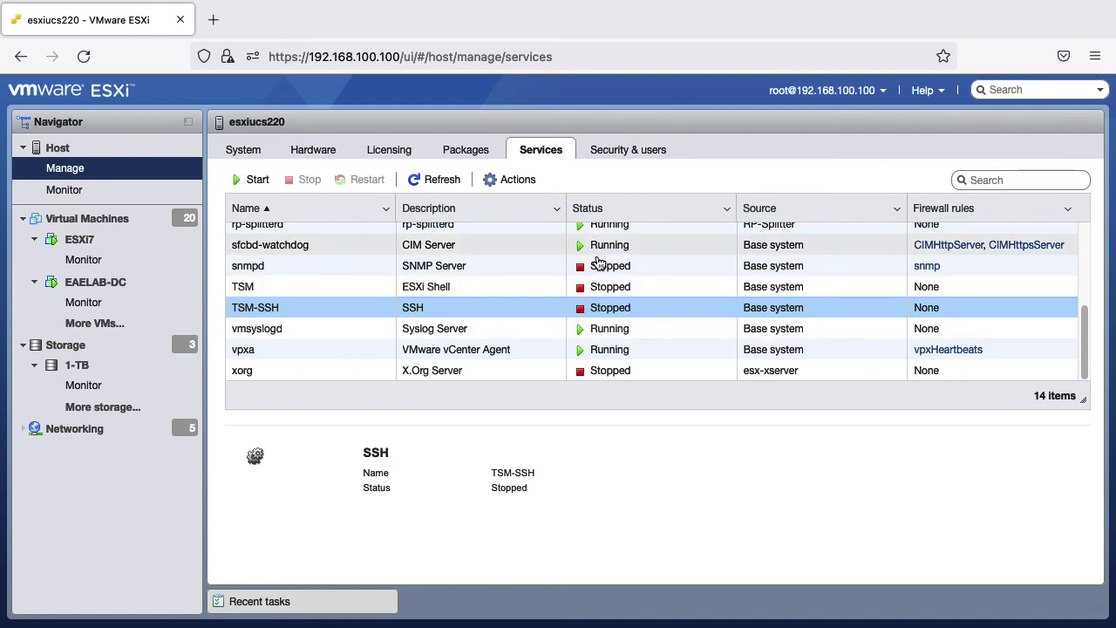
- Check the host's security acceptance level, revisit the autostart settings, and return to the host overview
{"action": "left_click", "coordinate": [631, 156]}
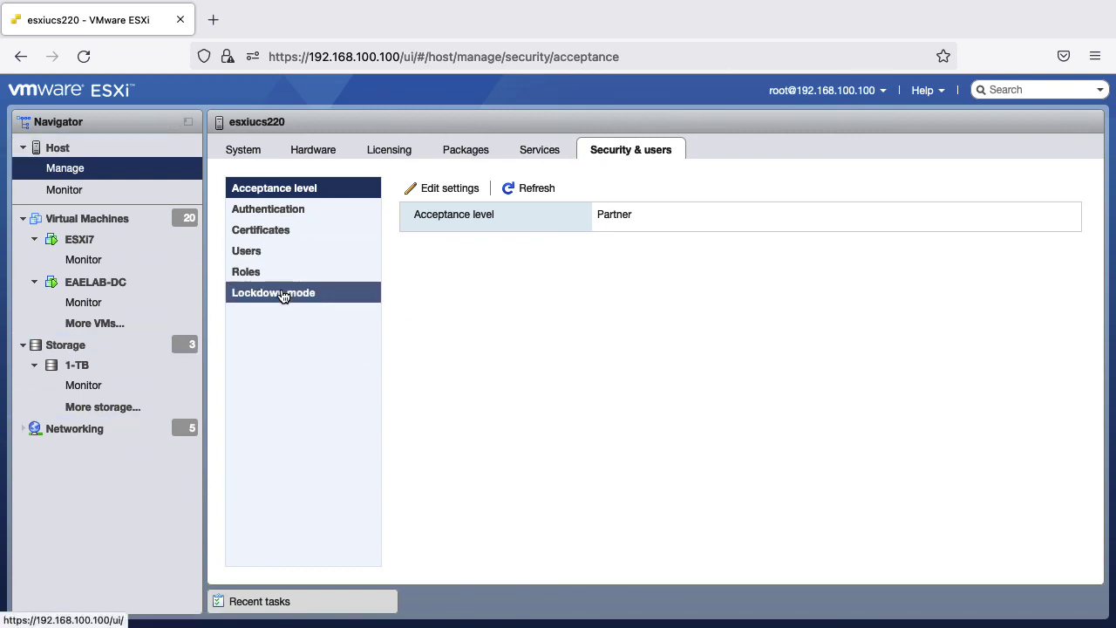
{"action": "left_click", "coordinate": [242, 150]}
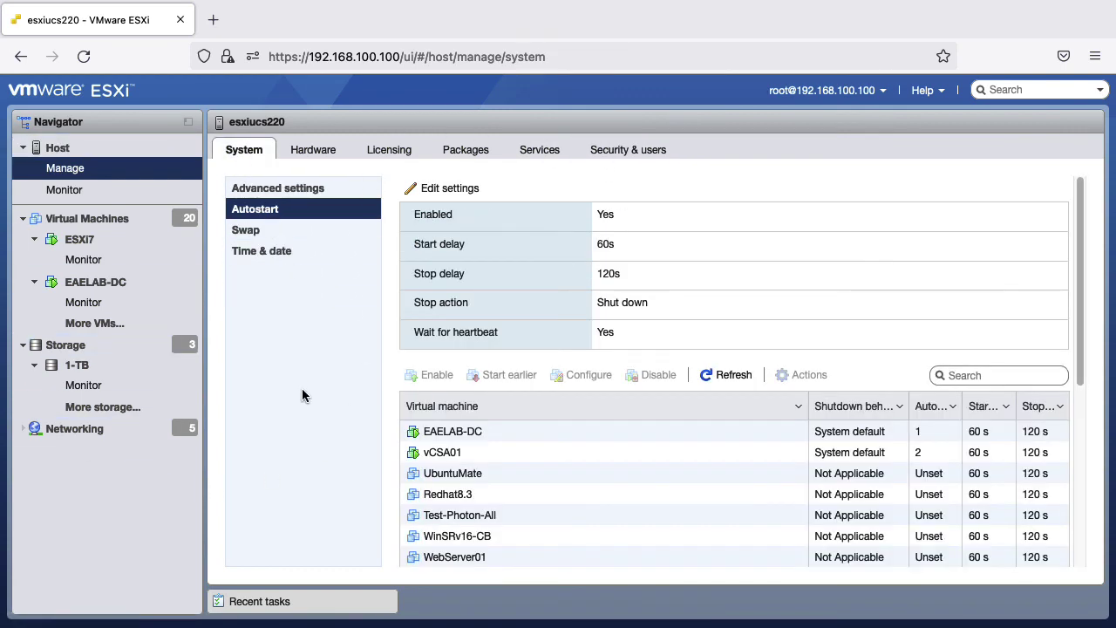
{"action": "left_click", "coordinate": [65, 150]}
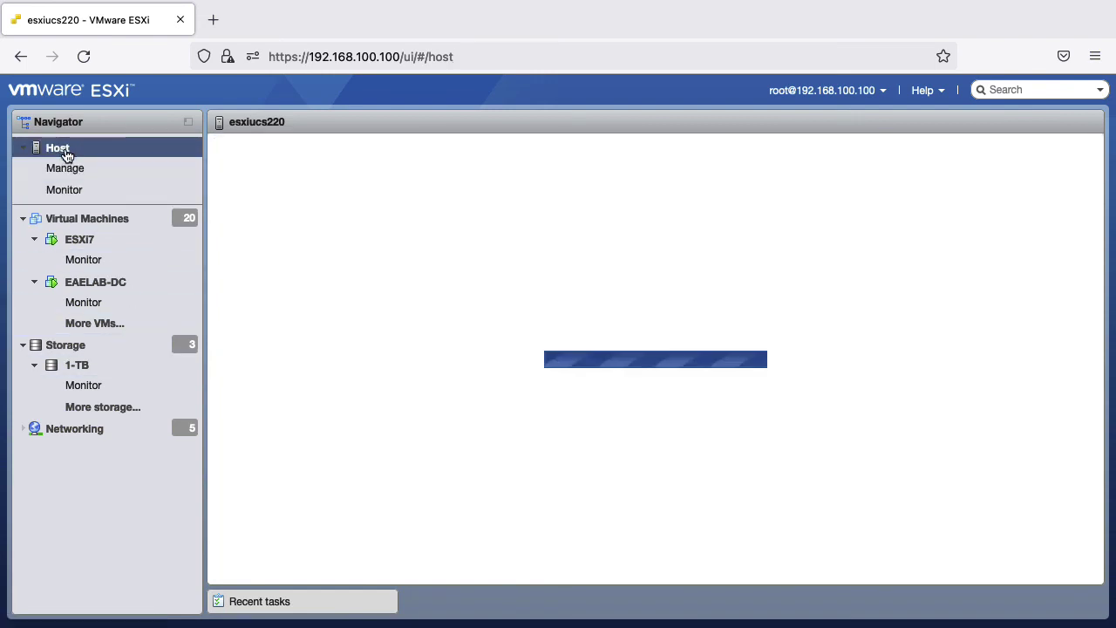